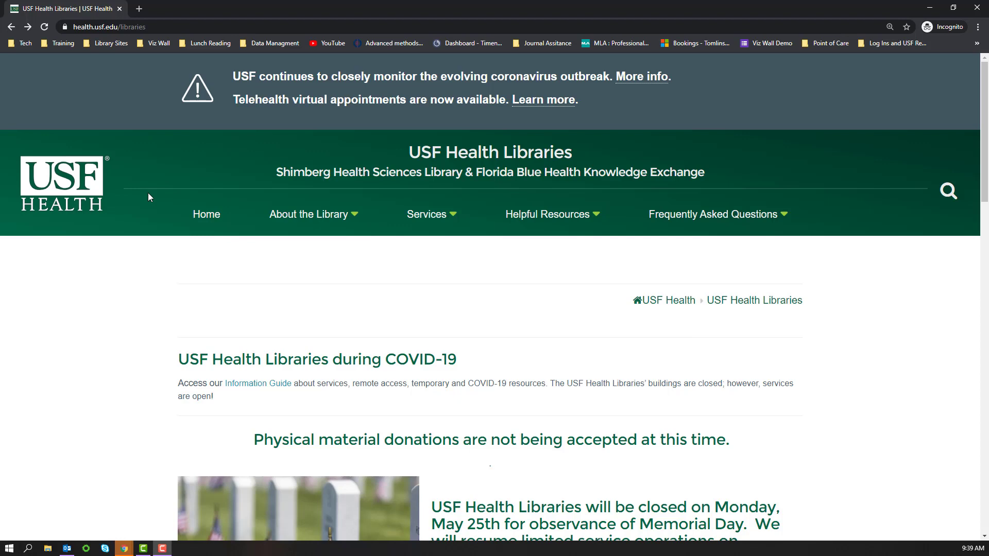
# Step: Open the Embase database from the popular resources on the library's A-Z Health Resources page
pyautogui.scroll(-8, 245, 213)
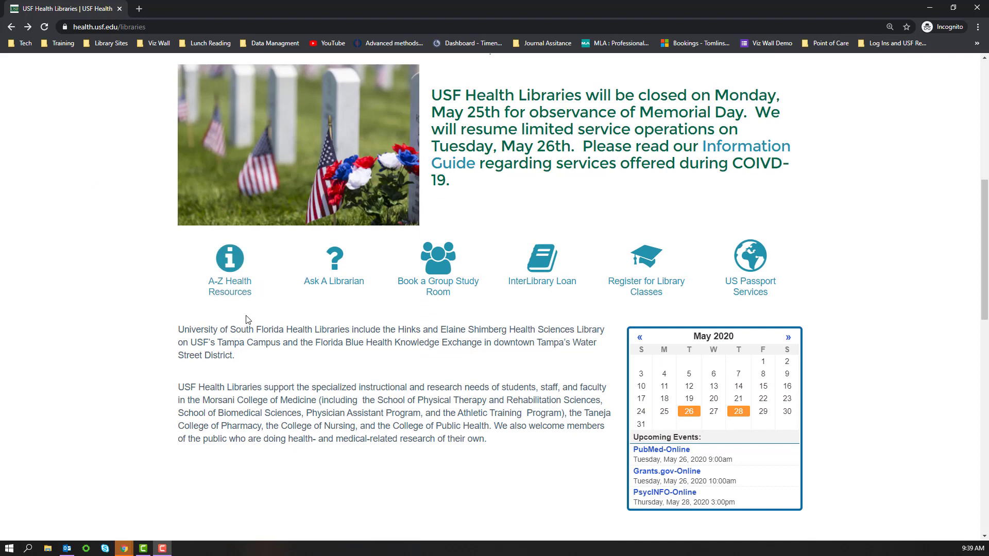
pyautogui.click(230, 286)
pyautogui.scroll(-3, 235, 301)
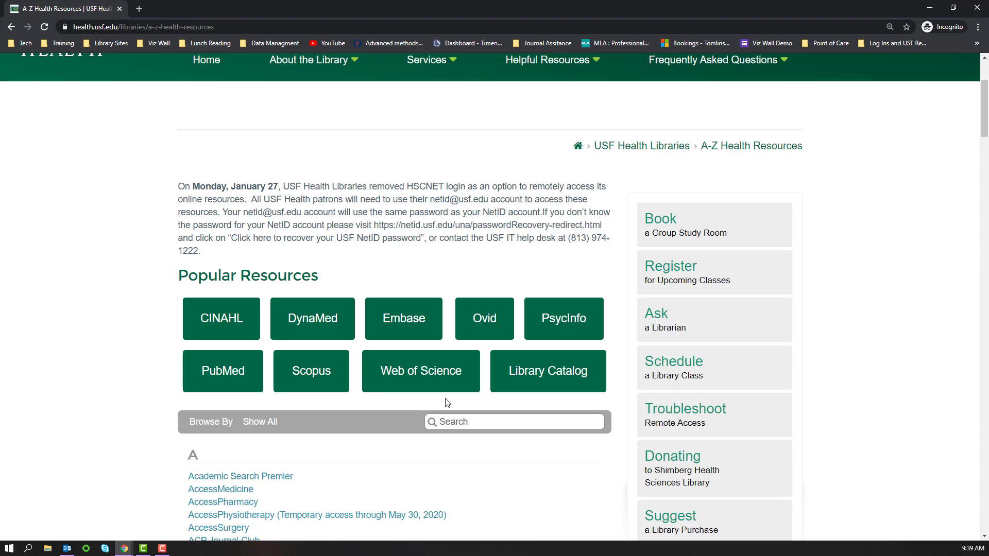
pyautogui.scroll(-10, 431, 392)
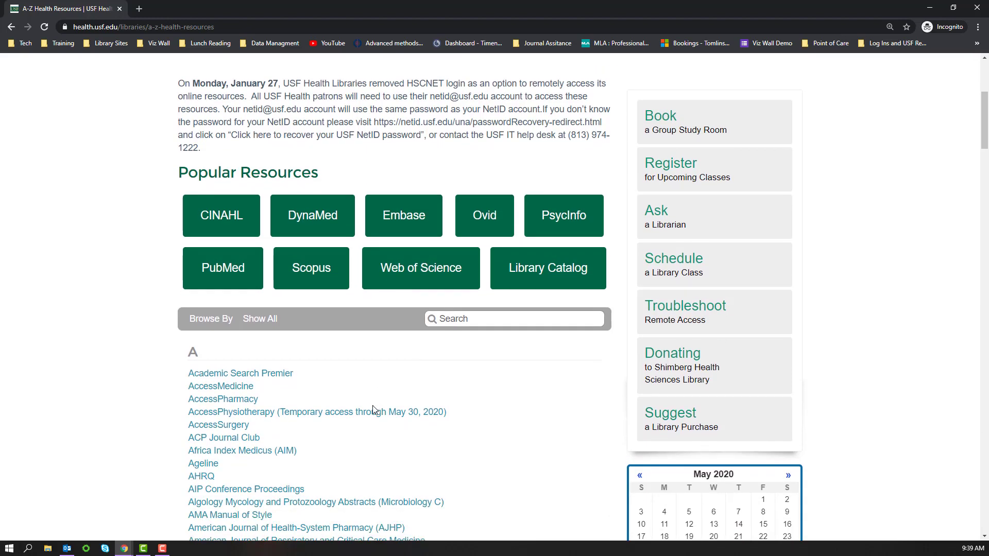
pyautogui.scroll(-4, 368, 415)
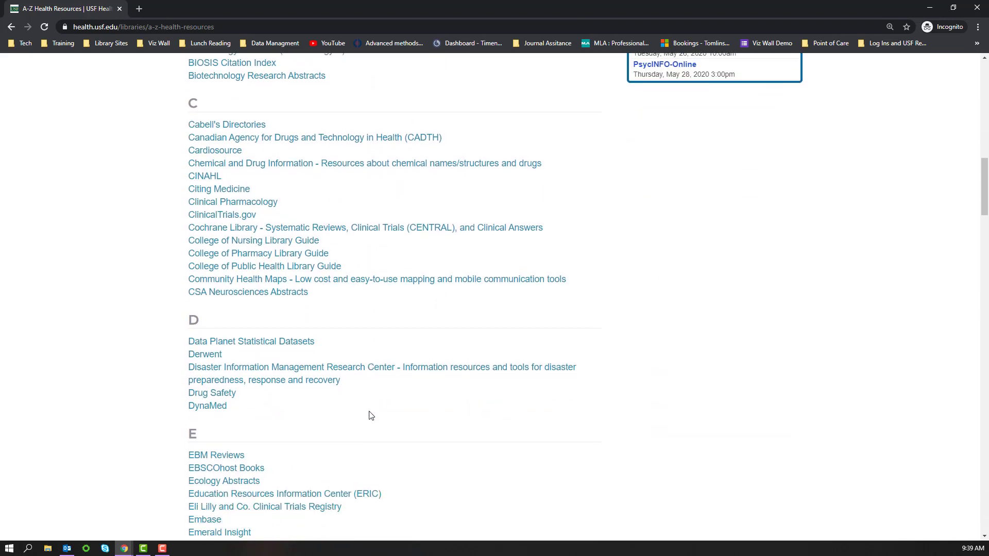
pyautogui.scroll(12, 375, 425)
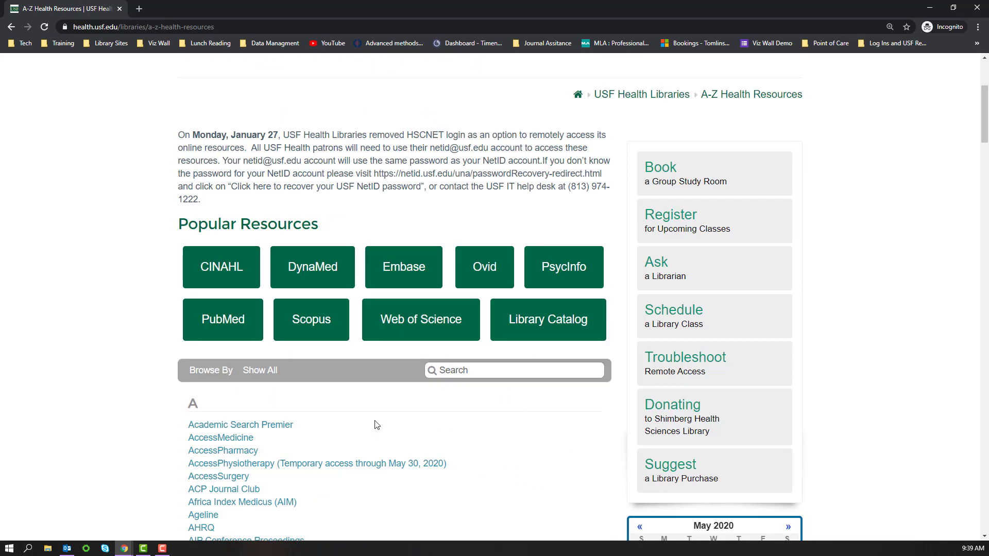
pyautogui.scroll(-3, 216, 399)
pyautogui.scroll(5, 216, 399)
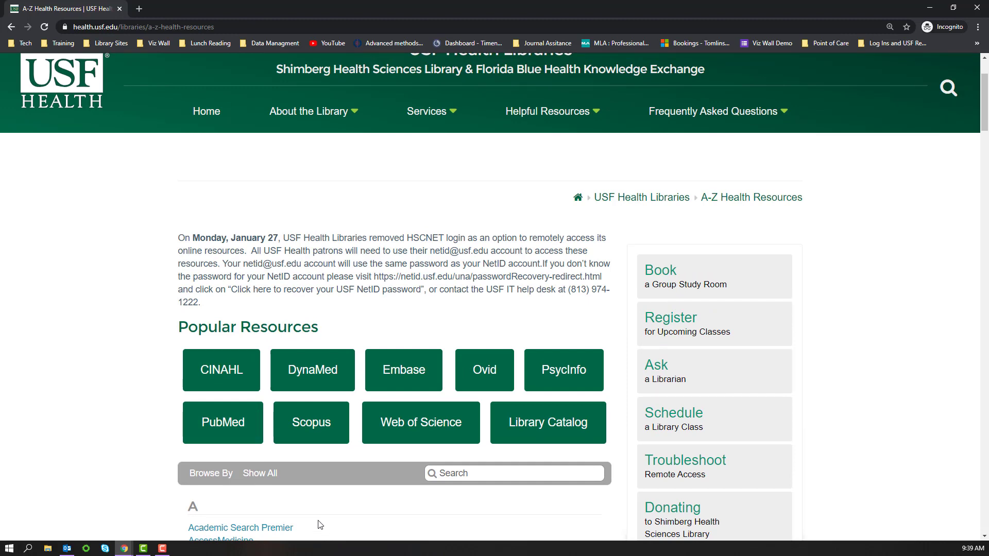
pyautogui.click(415, 385)
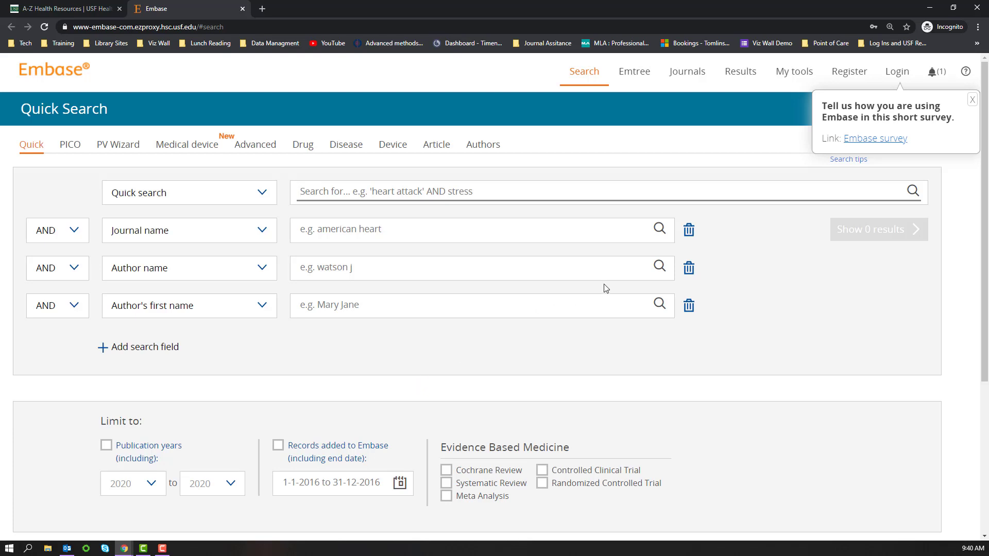
# Step: Look up "type 2 di" in Emtree and choose the suggested type 2 diabetes entry that maps to non insulin dependent diabetes mellitus
pyautogui.click(641, 81)
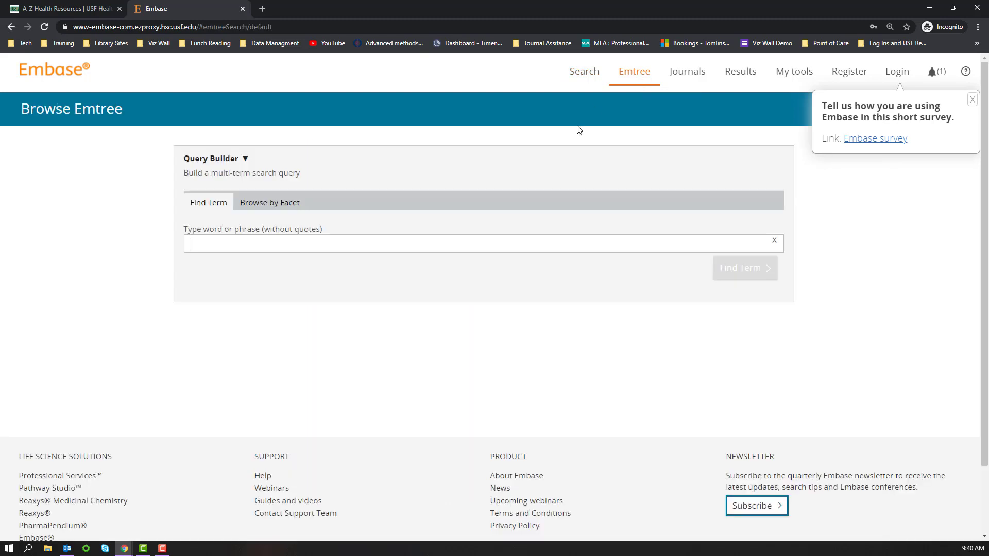
pyautogui.click(472, 249)
pyautogui.write('type 2 ')
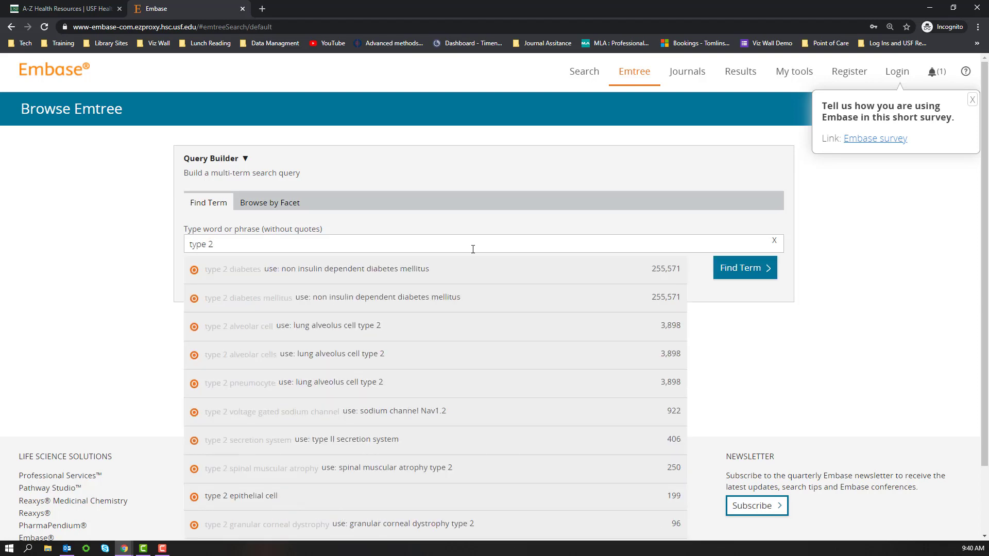
pyautogui.write('di')
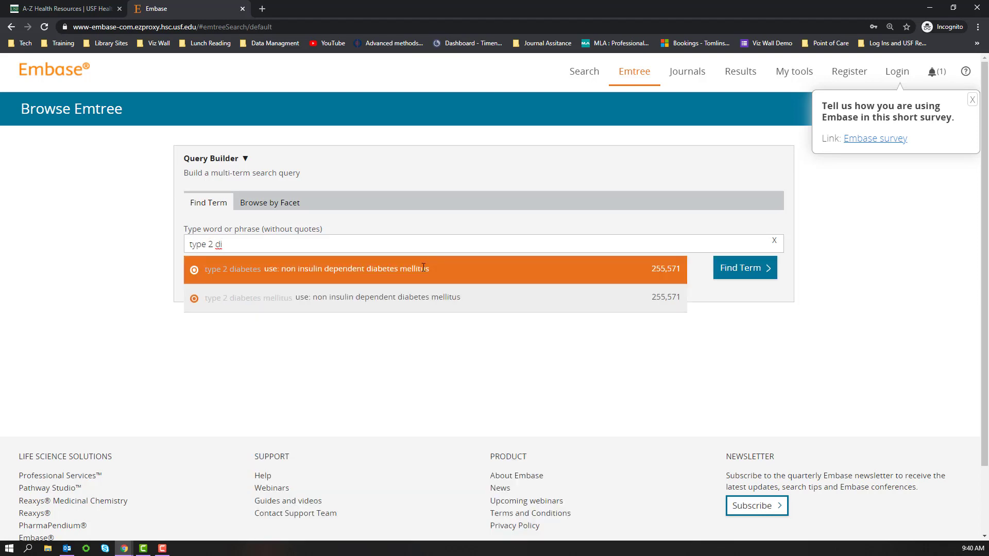
pyautogui.click(273, 276)
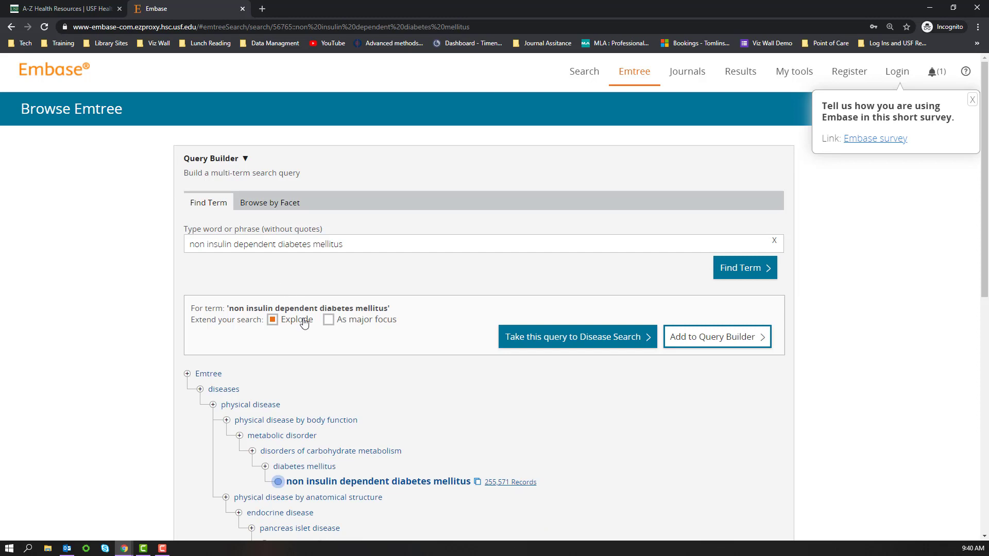
# Step: Examine the term's place under diabetes mellitus in the Emtree hierarchy, return to the term, and review its synonyms and definition
pyautogui.scroll(-3, 319, 355)
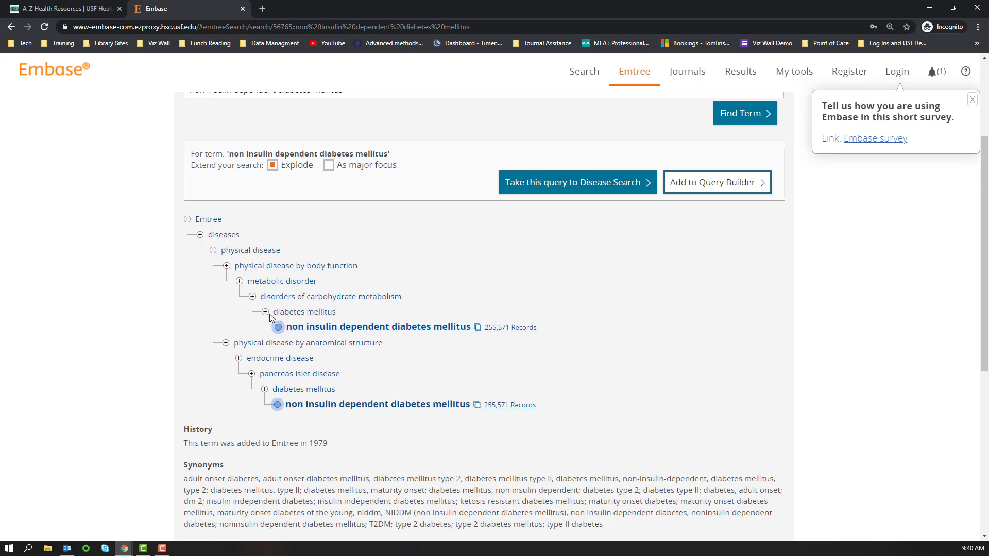
pyautogui.click(276, 313)
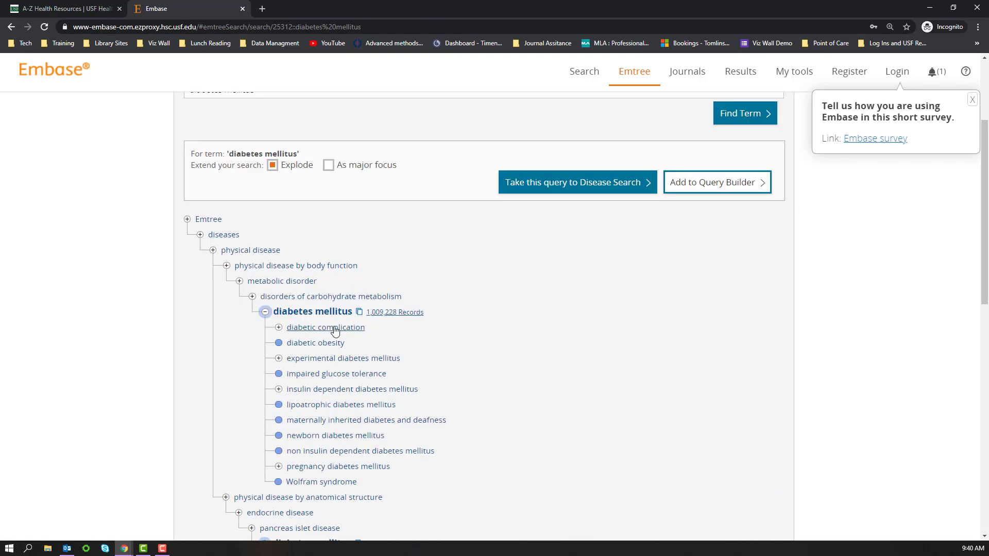
pyautogui.scroll(-1, 331, 356)
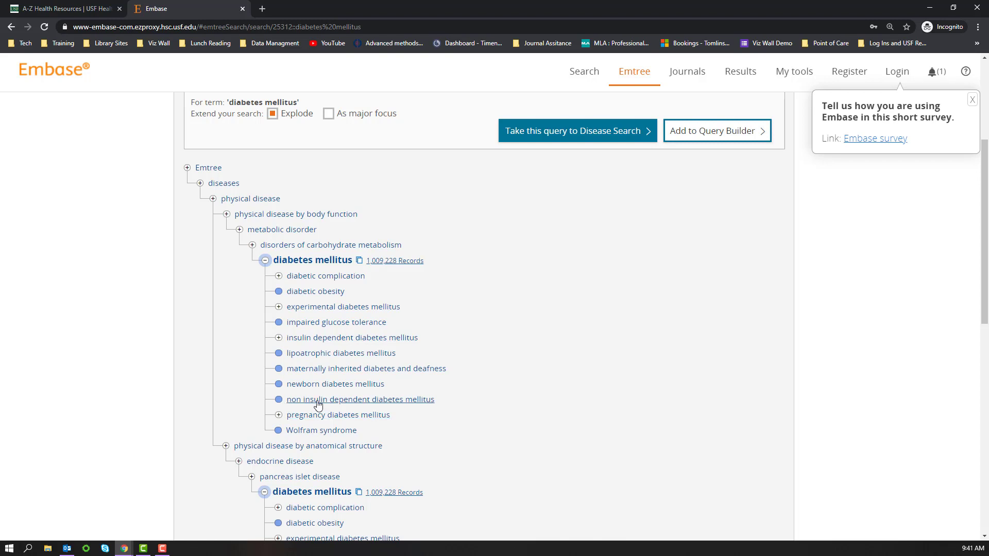
pyautogui.click(11, 27)
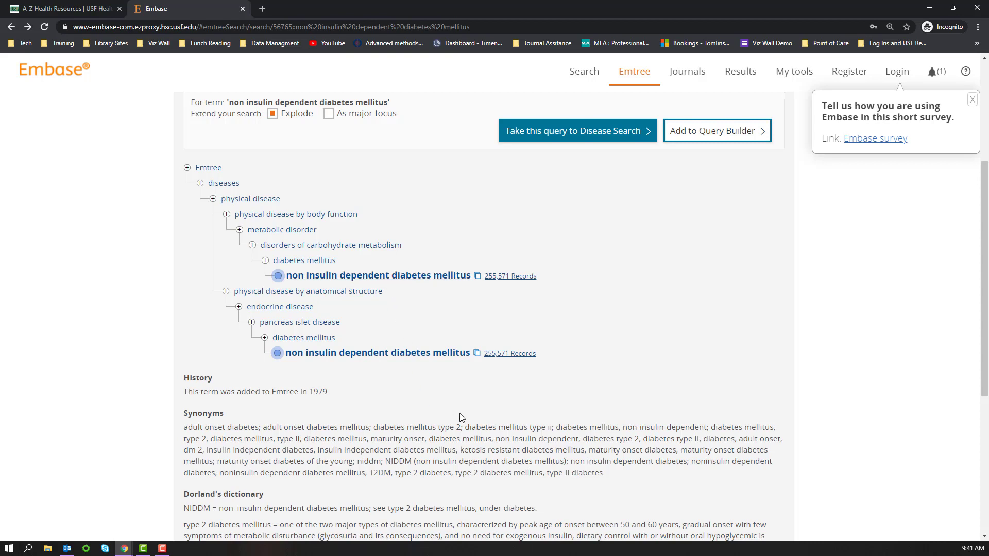
pyautogui.scroll(-2, 360, 410)
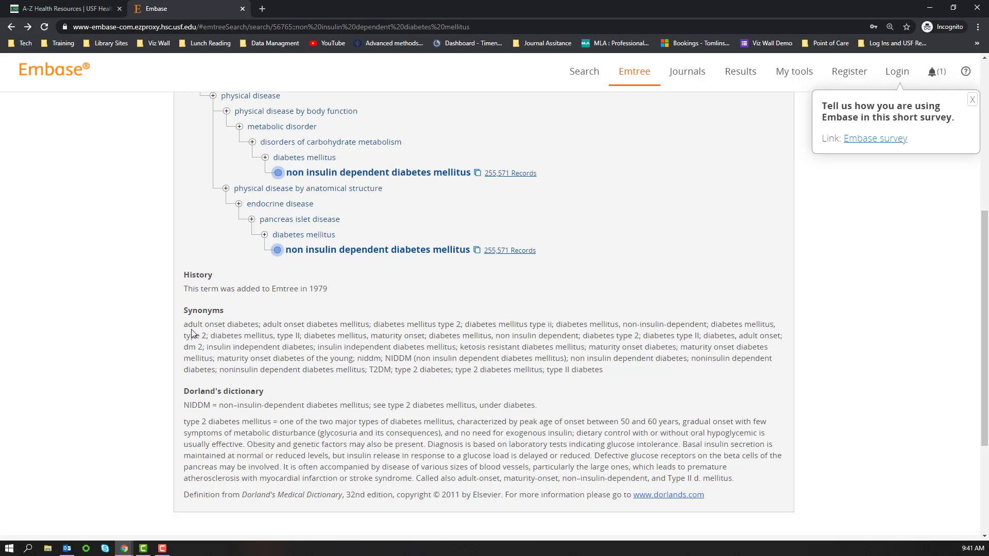
pyautogui.scroll(6, 339, 370)
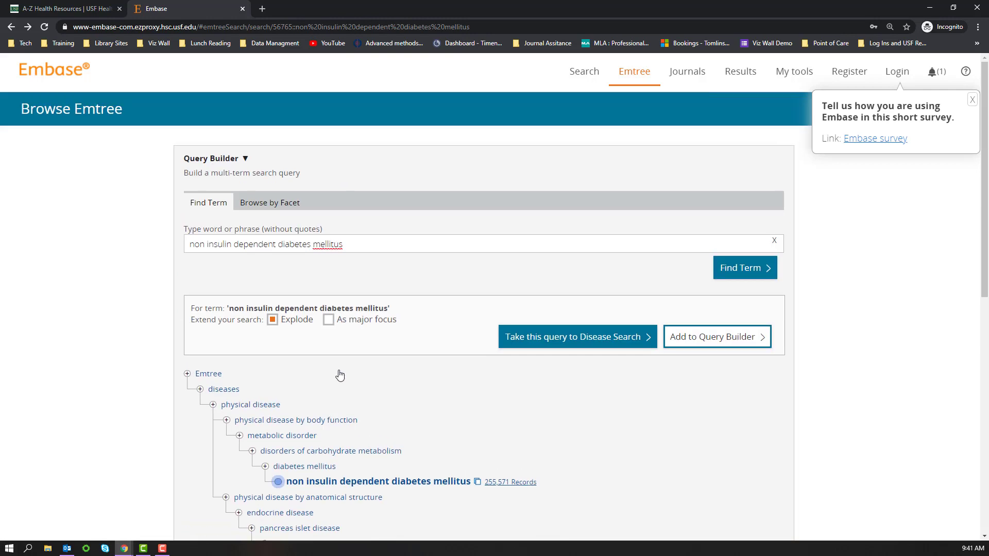
# Step: Add the exploded non insulin dependent diabetes mellitus term to the Query Builder and append OR 'non insulin dependent diabetes mellitus' without the /exp suffix
pyautogui.click(692, 346)
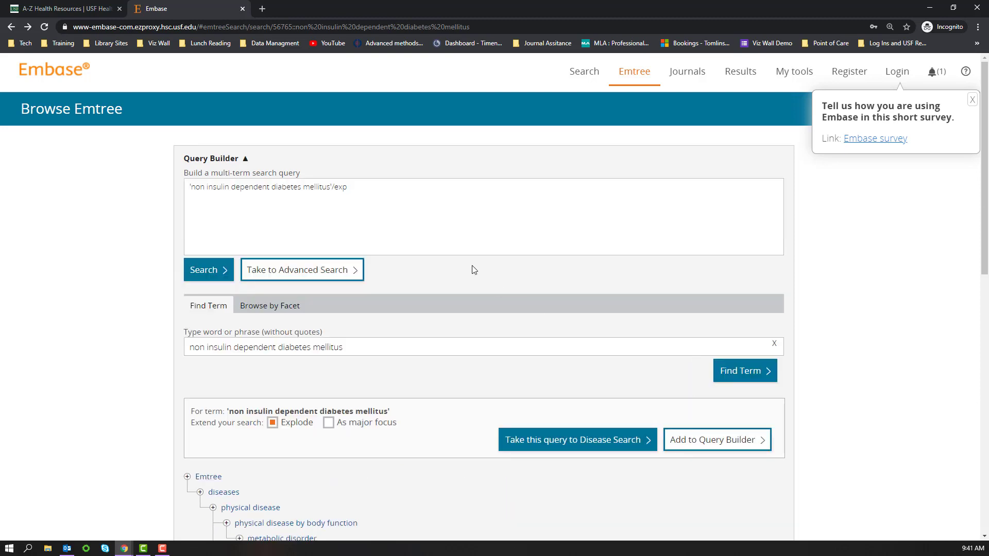
pyautogui.click(411, 193)
pyautogui.write('OR')
pyautogui.moveTo(332, 187); pyautogui.dragTo(175, 185)
pyautogui.hotkey('ctrl', 'c')
pyautogui.click(407, 185)
pyautogui.hotkey('ctrl', 'v')
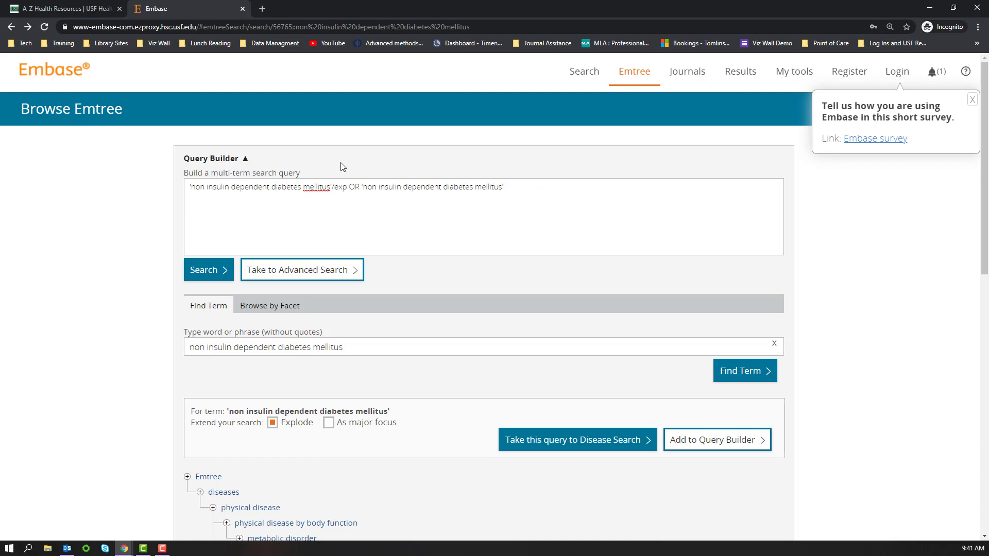
# Step: Extend the query with OR 'diabetes mellitus type 2', copying the phrase from the term's synonyms
pyautogui.write('OR')
pyautogui.scroll(-7, 660, 207)
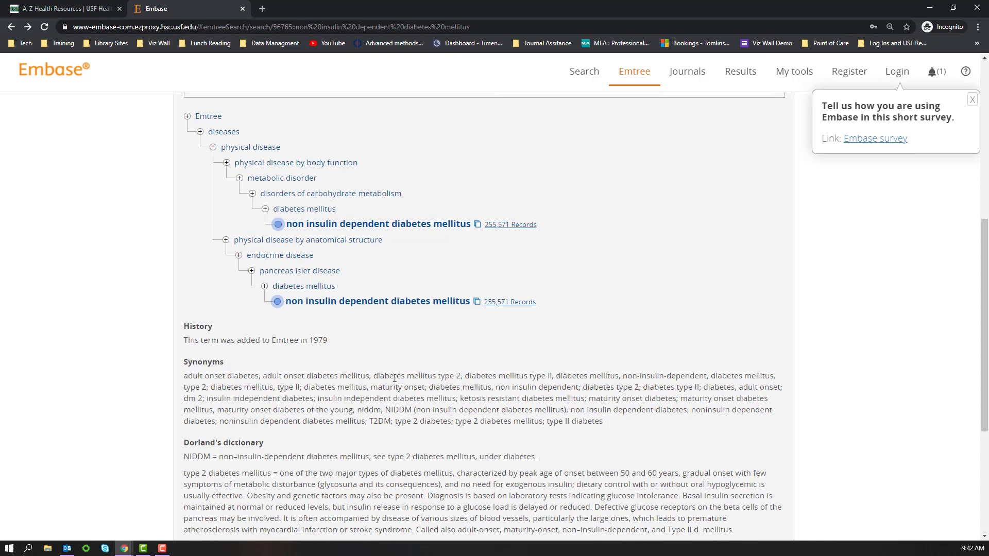
pyautogui.moveTo(373, 375); pyautogui.dragTo(460, 376)
pyautogui.hotkey('ctrl', 'c')
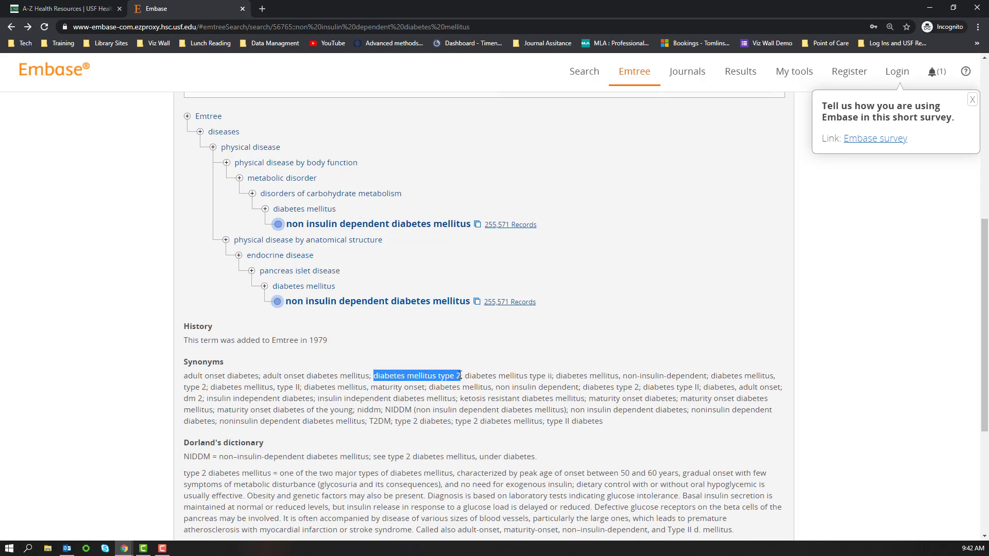
pyautogui.scroll(7, 574, 311)
pyautogui.write("'")
pyautogui.hotkey('ctrl', 'v')
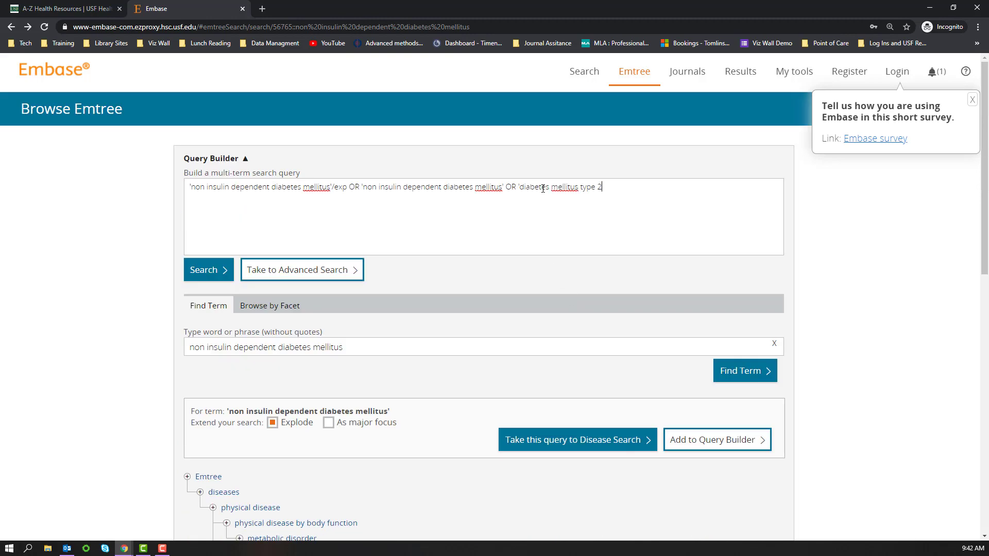
pyautogui.write("'")
# Step: Extend the query with OR 'diabetes mellitus type ii' in single quotes, using the phrase from the synonyms
pyautogui.scroll(-6, 602, 427)
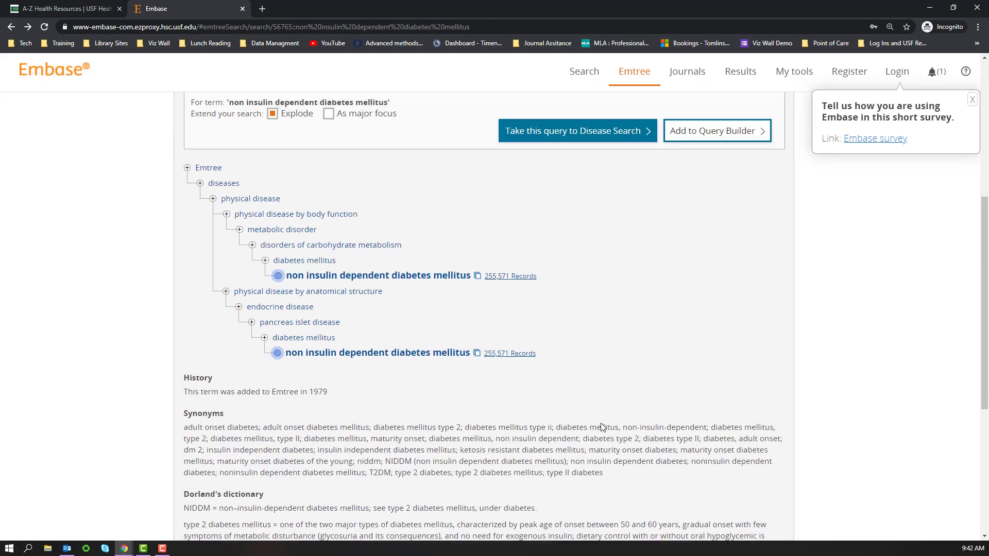
pyautogui.moveTo(553, 427); pyautogui.dragTo(465, 428)
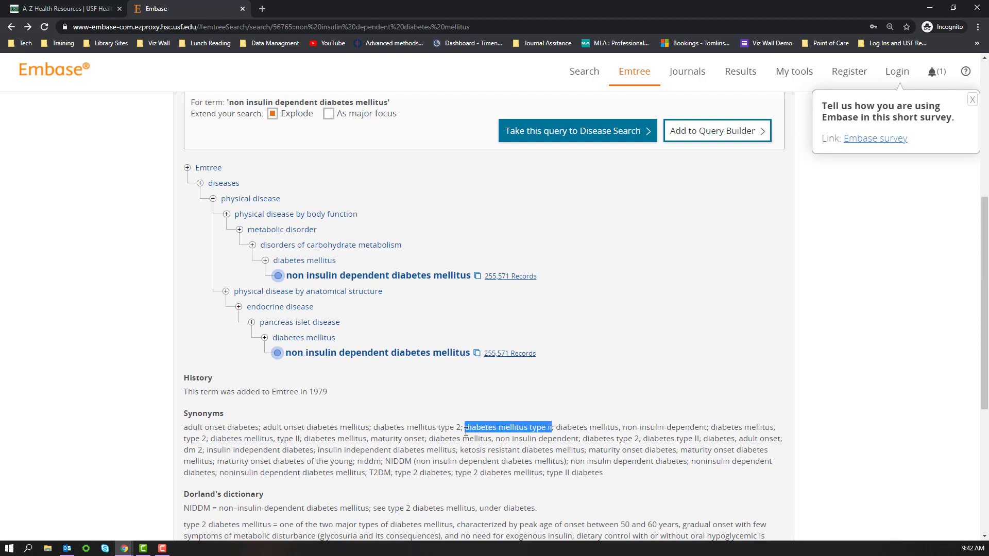
pyautogui.scroll(6, 587, 390)
pyautogui.click(672, 196)
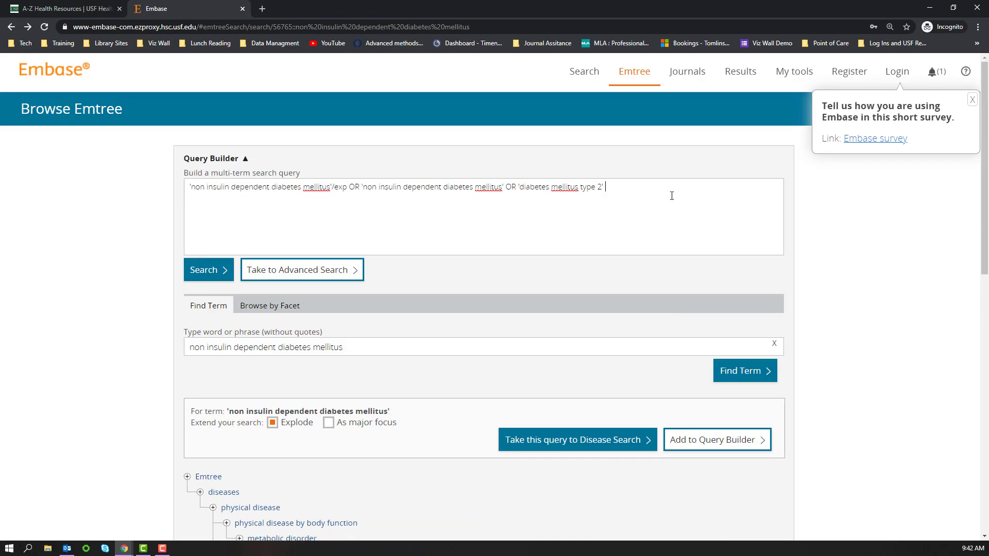
pyautogui.write('OR')
pyautogui.write('diabetes mellitus type ii')
pyautogui.write("'")
pyautogui.click(620, 187)
pyautogui.write("'")
# Step: Extend the query with OR 'maturity onset diabetes mellitus' from the synonyms, followed by another OR
pyautogui.write('OR')
pyautogui.scroll(-6, 616, 218)
pyautogui.scroll(-4, 635, 194)
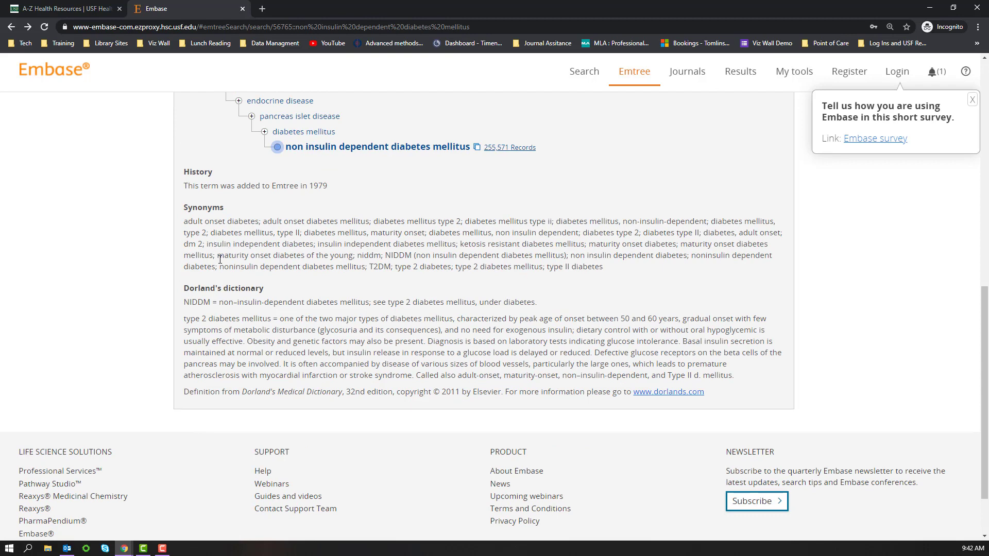
pyautogui.moveTo(217, 256); pyautogui.dragTo(289, 256)
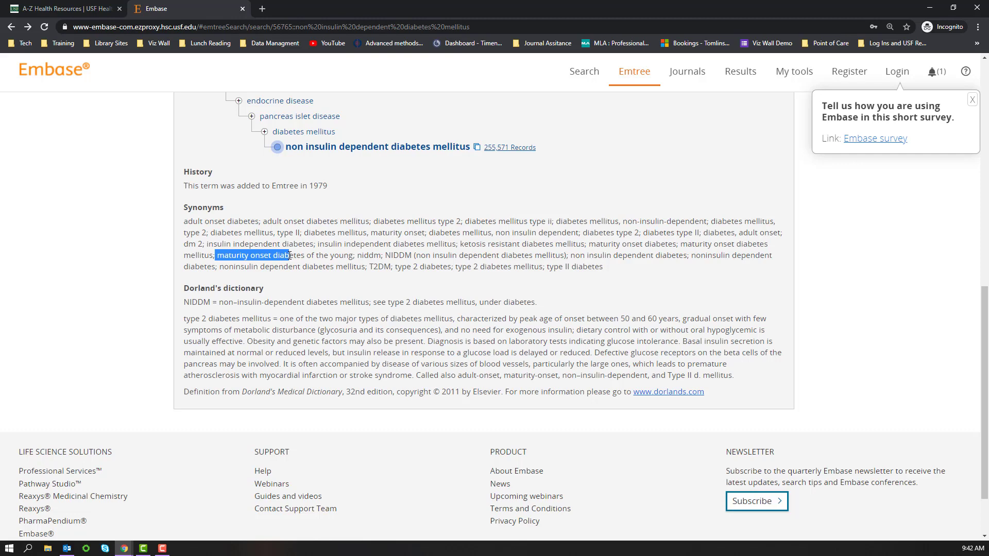
pyautogui.moveTo(682, 247); pyautogui.dragTo(214, 256)
pyautogui.scroll(10, 722, 174)
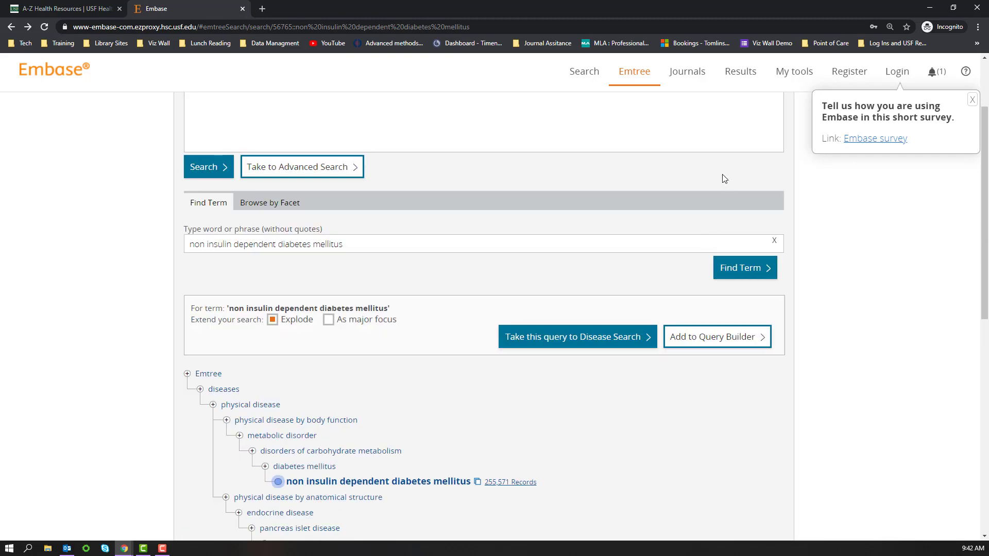
pyautogui.write("'")
pyautogui.write('maturity onset diabetes mellitus')
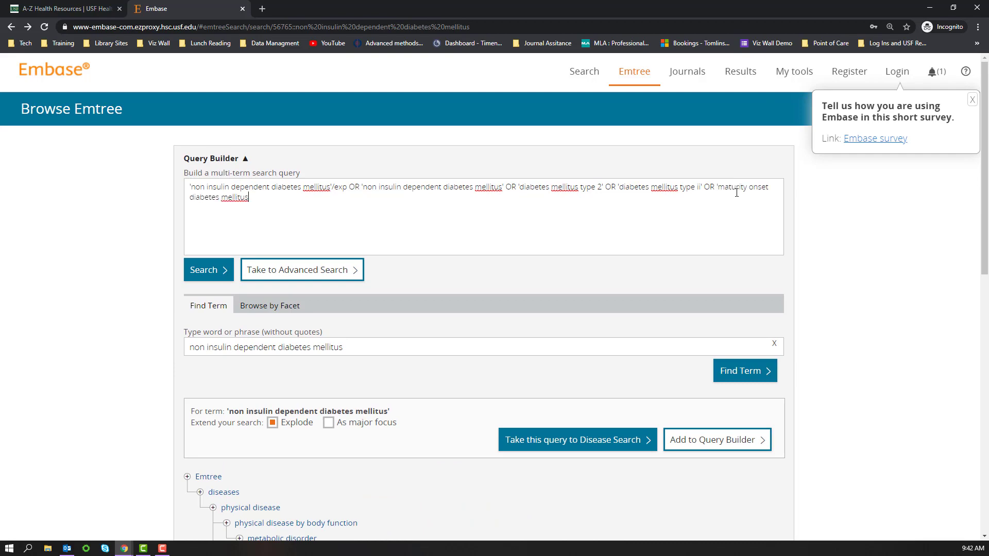
pyautogui.write("' OR")
# Step: Copy the abbreviation NIDDM from the synonyms and append it unquoted to the query, followed by OR
pyautogui.scroll(-9, 756, 194)
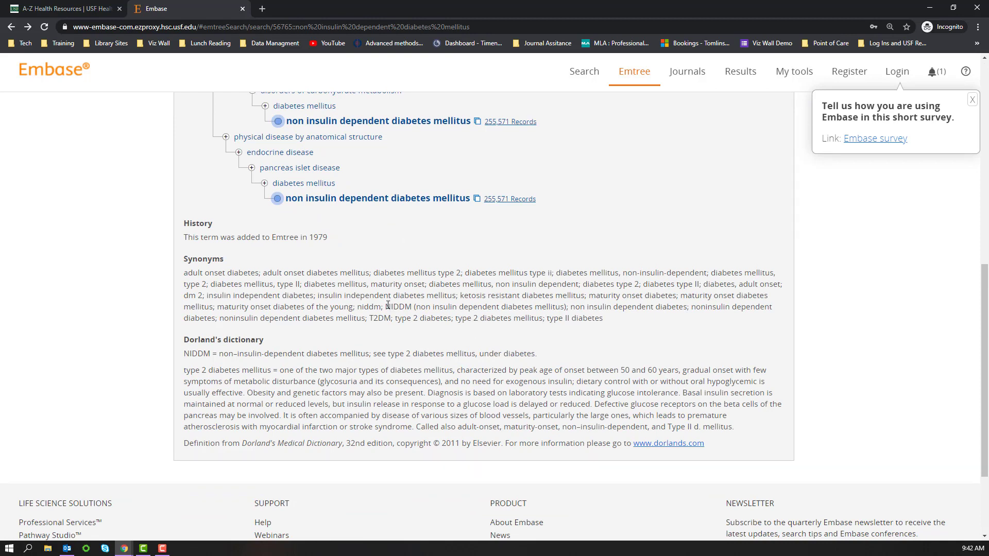
pyautogui.moveTo(384, 307); pyautogui.dragTo(412, 307)
pyautogui.hotkey('ctrl', 'c')
pyautogui.scroll(9, 487, 319)
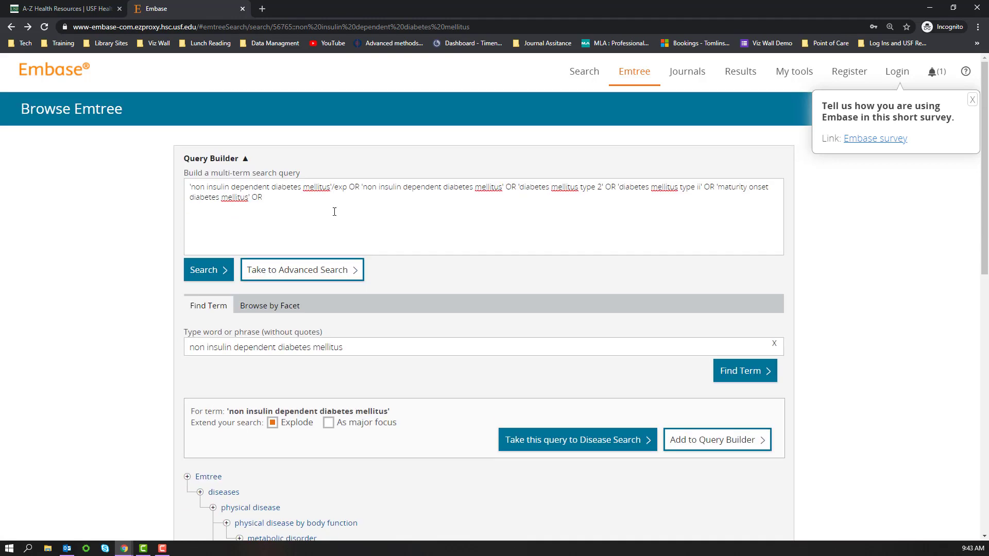
pyautogui.click(331, 213)
pyautogui.hotkey('ctrl', 'v')
pyautogui.write('OR')
# Step: Copy type 2 diabetes from the synonyms and append it to the query in single quotes, followed by OR
pyautogui.scroll(-8, 342, 212)
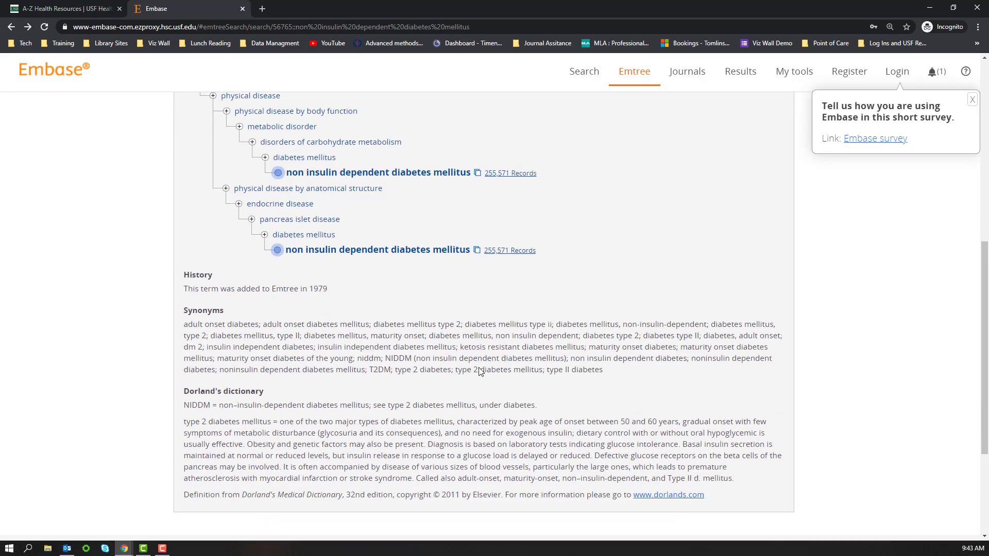
pyautogui.moveTo(455, 369); pyautogui.dragTo(511, 369)
pyautogui.hotkey('ctrl', 'c')
pyautogui.scroll(8, 539, 318)
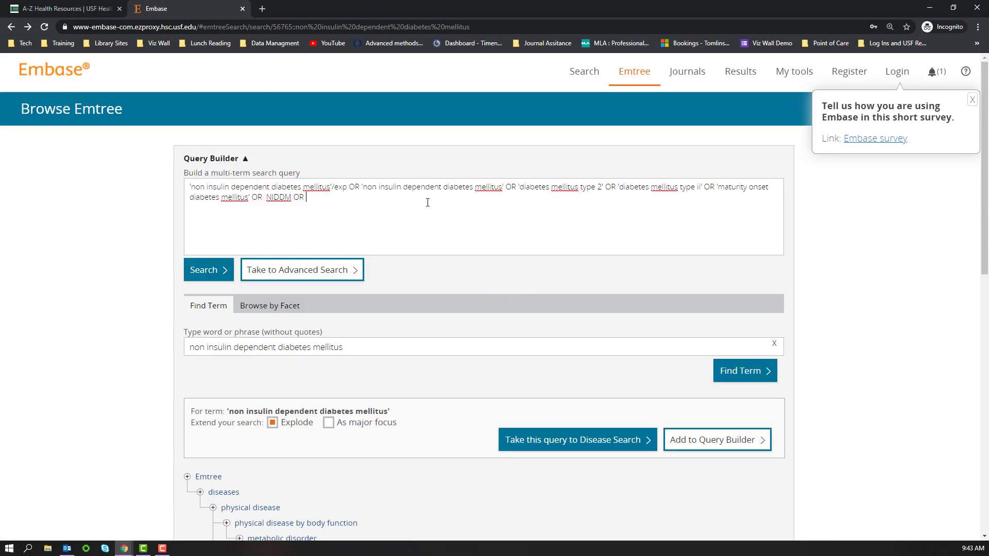
pyautogui.write("'")
pyautogui.hotkey('ctrl', 'v')
pyautogui.write("' OR")
# Step: Copy type II diabetes from the synonyms and append it to the query in single quotes
pyautogui.scroll(-9, 462, 166)
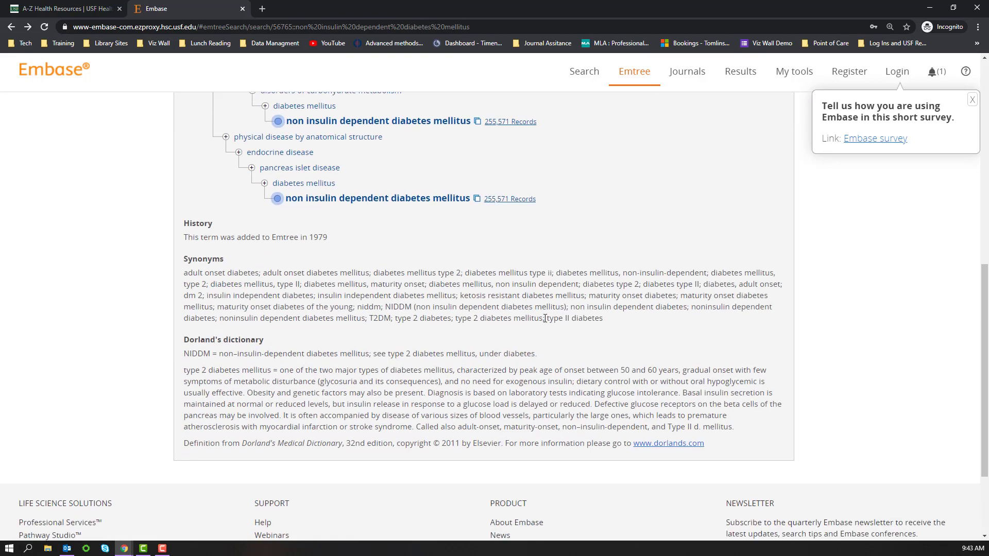
pyautogui.moveTo(554, 319); pyautogui.dragTo(606, 321)
pyautogui.hotkey('ctrl', 'c')
pyautogui.scroll(7, 607, 322)
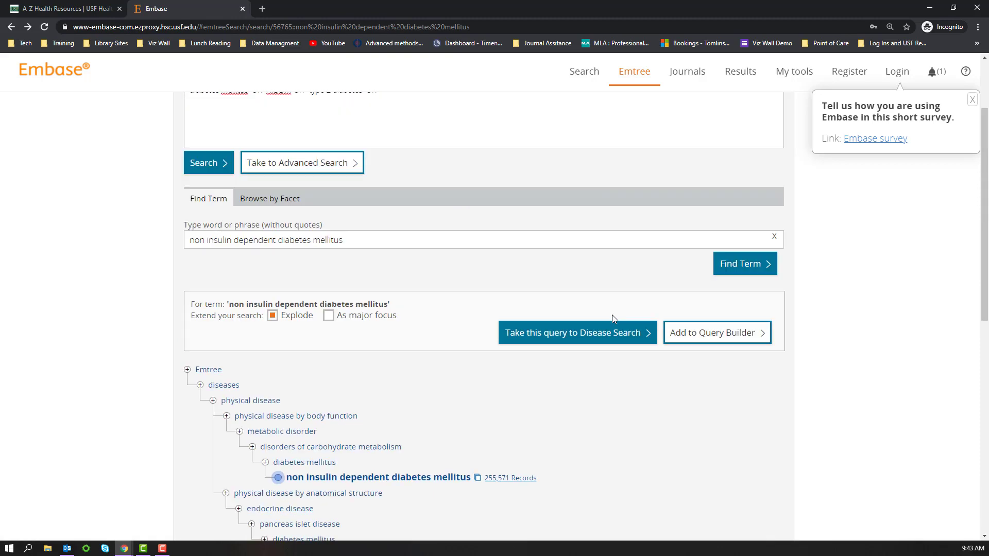
pyautogui.scroll(2, 404, 138)
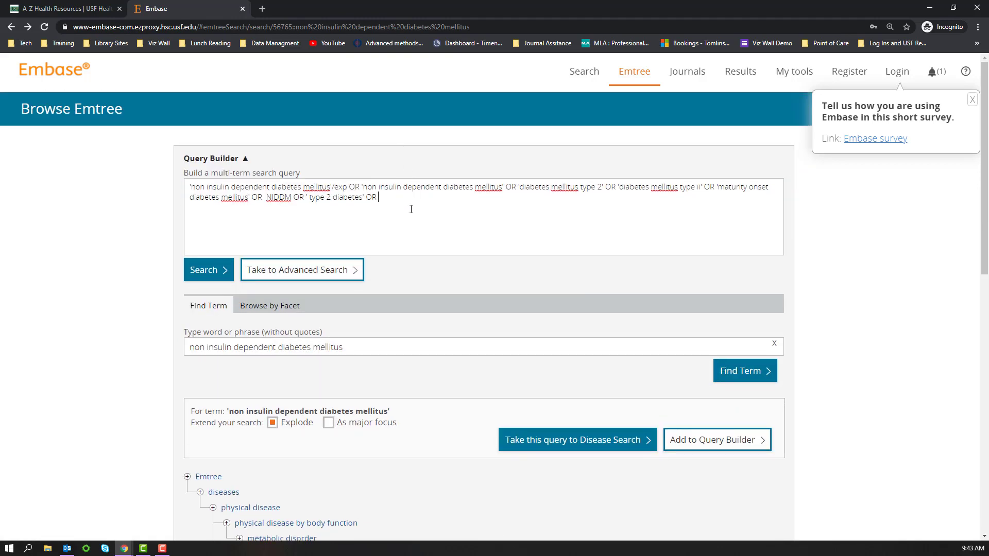
pyautogui.write("'")
pyautogui.hotkey('ctrl', 'v')
pyautogui.write("'")
# Step: Review the remaining synonyms and run the completed type 2 diabetes query
pyautogui.scroll(-10, 373, 402)
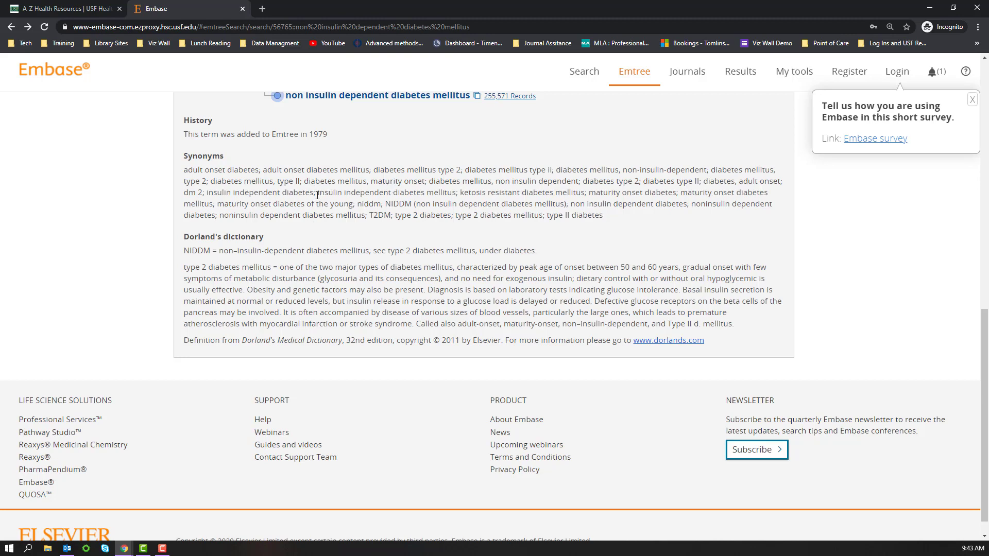
pyautogui.scroll(9, 421, 217)
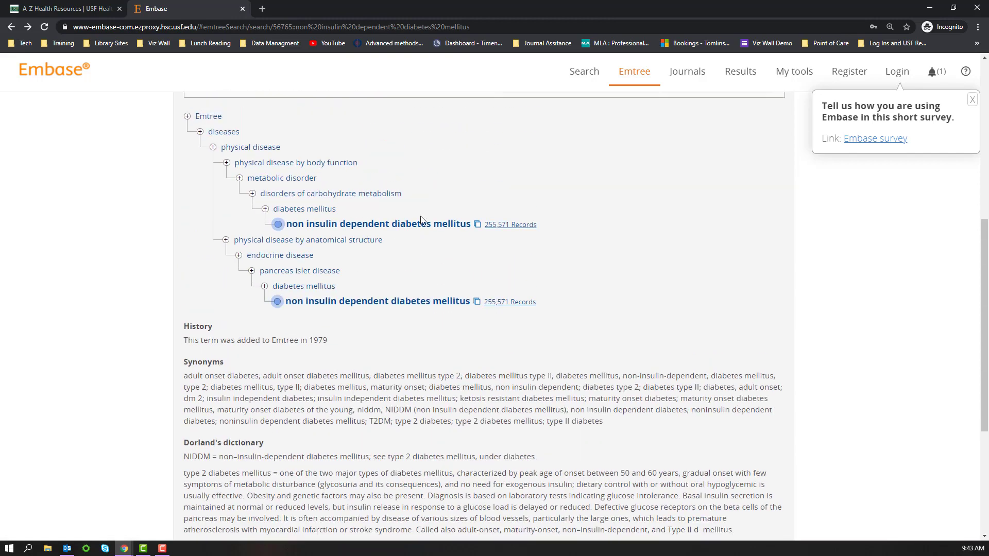
pyautogui.scroll(-5, 489, 372)
pyautogui.scroll(7, 488, 372)
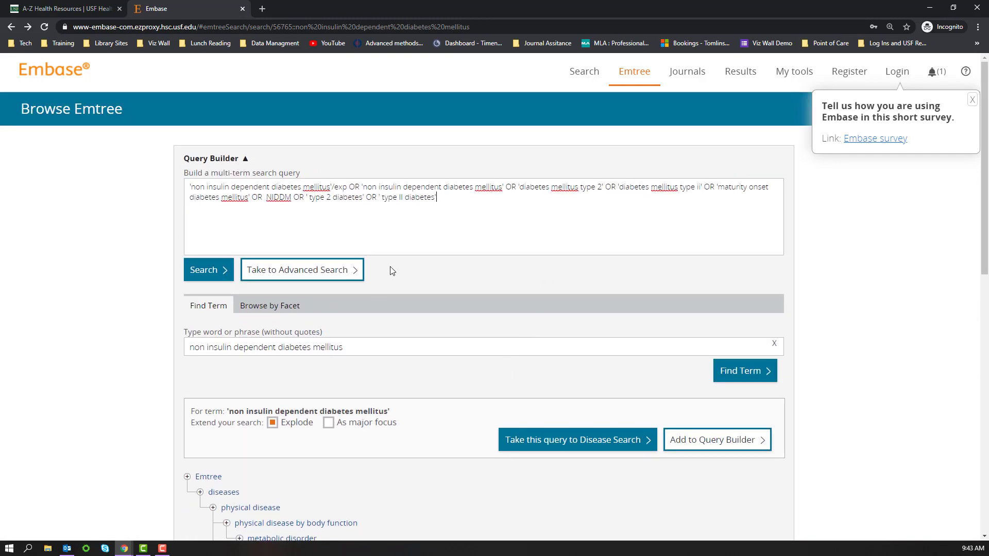
pyautogui.click(210, 271)
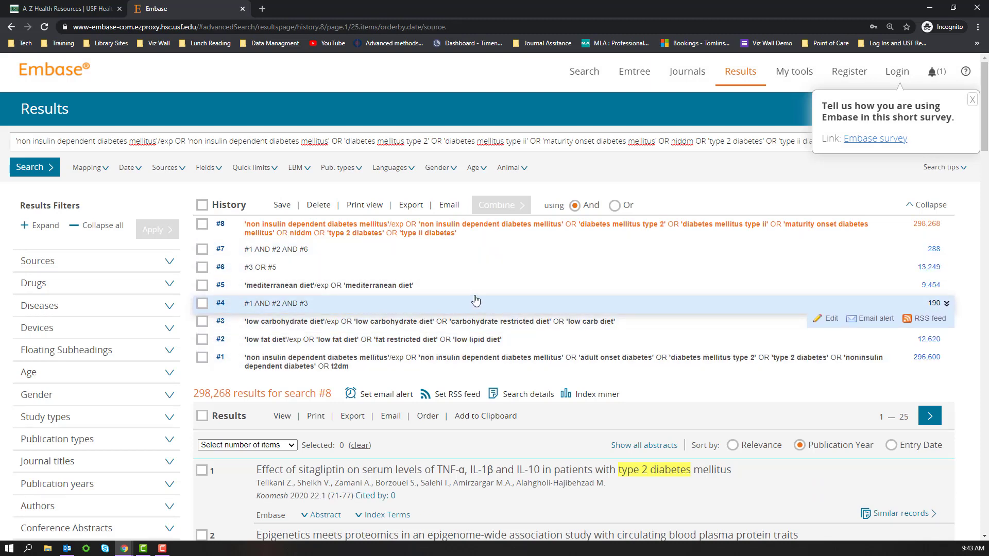
# Step: Look up low carbohydrate diet in Emtree and add the exploded term to the query builder
pyautogui.click(639, 77)
pyautogui.moveTo(379, 242); pyautogui.dragTo(189, 244)
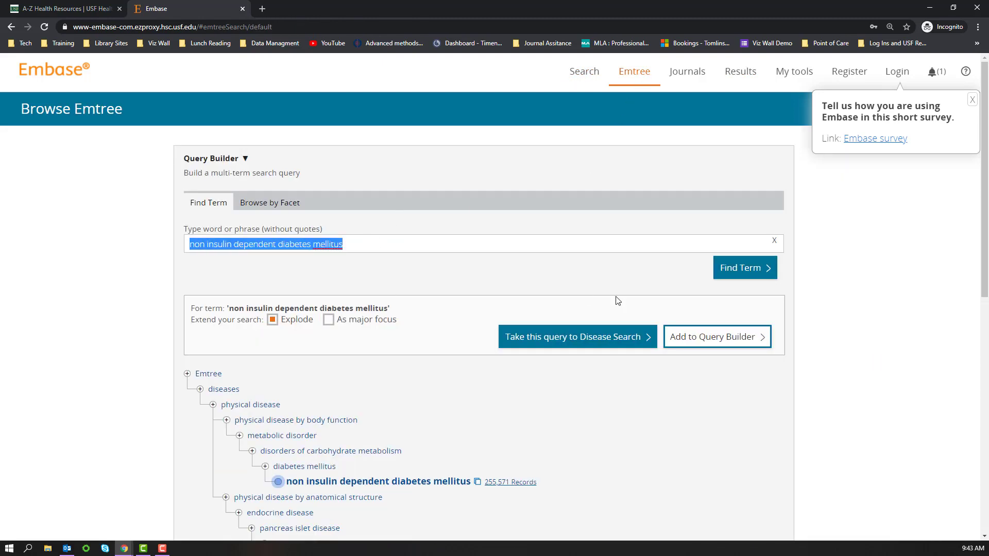
pyautogui.write('low car')
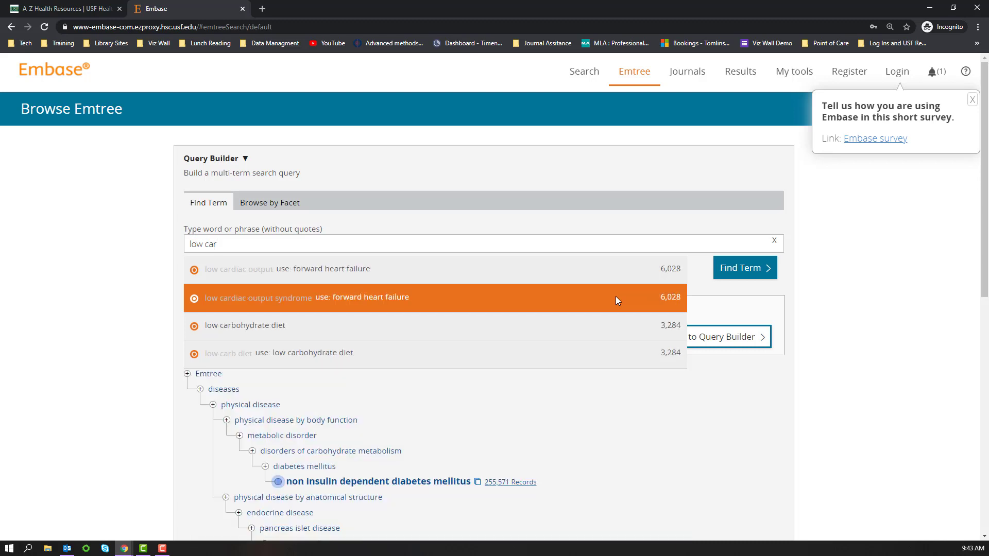
pyautogui.click(509, 326)
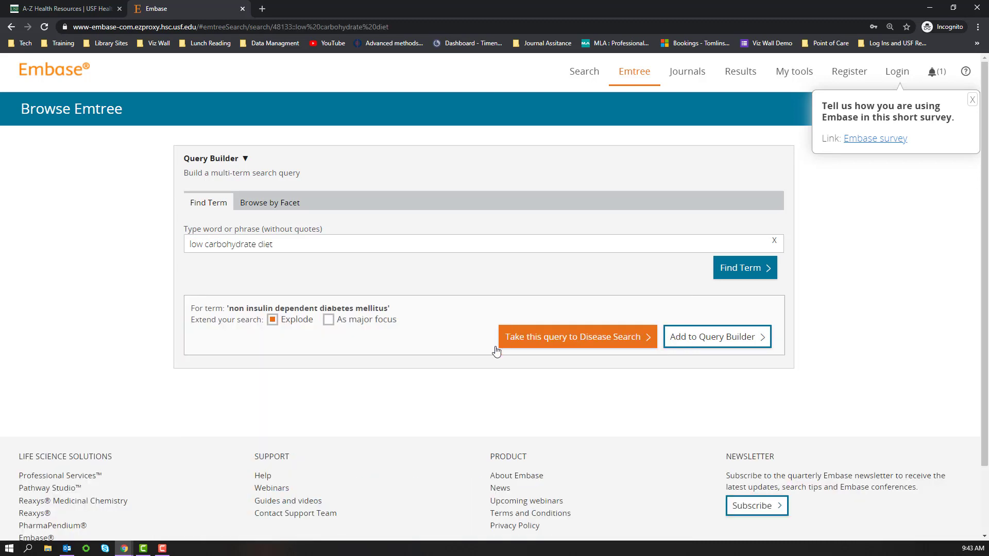
pyautogui.scroll(-1, 284, 451)
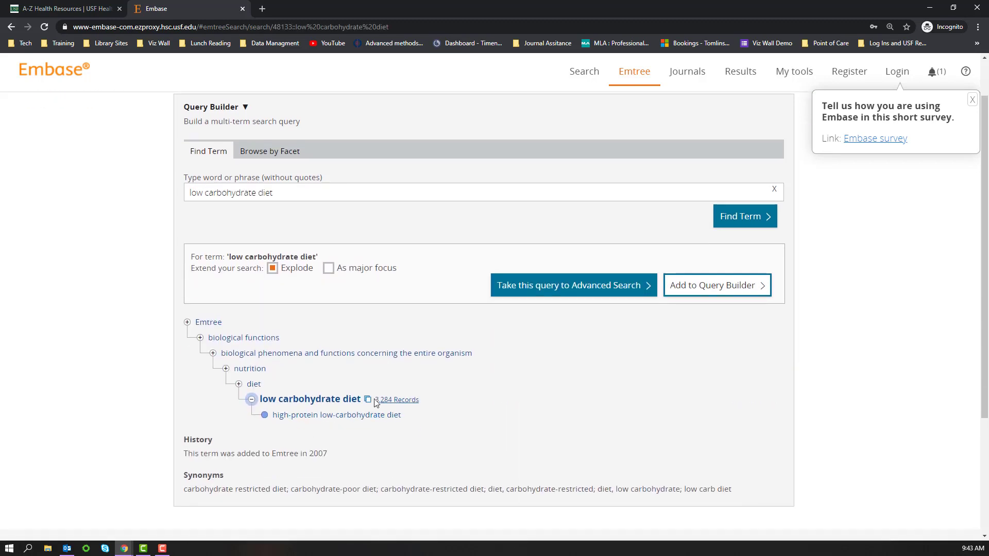
pyautogui.click(731, 287)
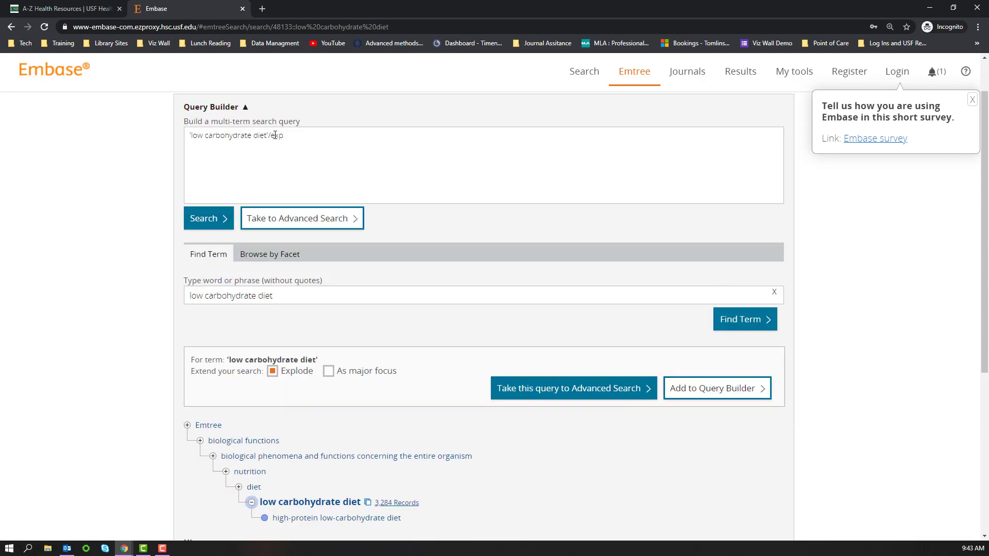
# Step: Extend the query with OR 'low carbohydrate diet' copied without the explode suffix, followed by another OR
pyautogui.moveTo(270, 135); pyautogui.dragTo(168, 148)
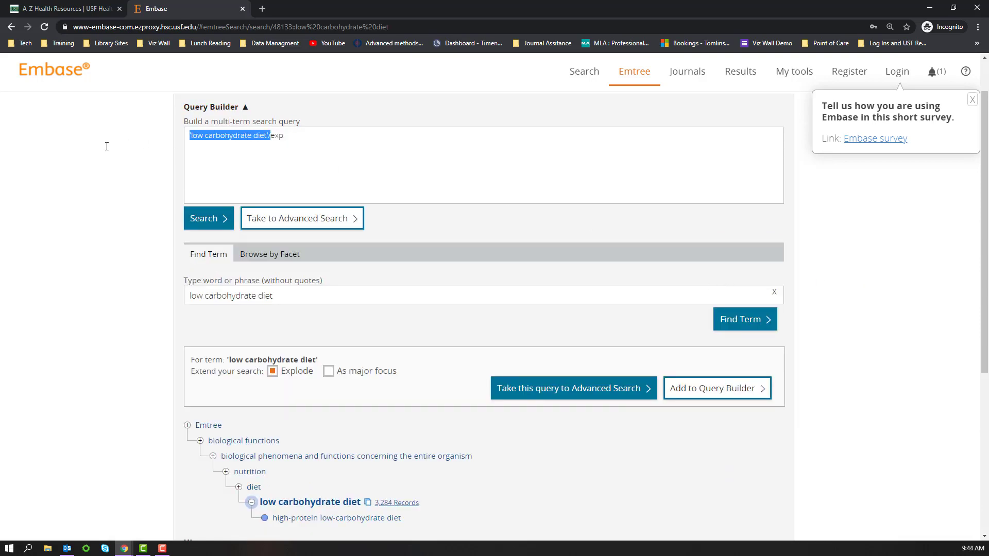
pyautogui.hotkey('ctrl', 'c')
pyautogui.click(382, 149)
pyautogui.write('OR')
pyautogui.hotkey('ctrl', 'v')
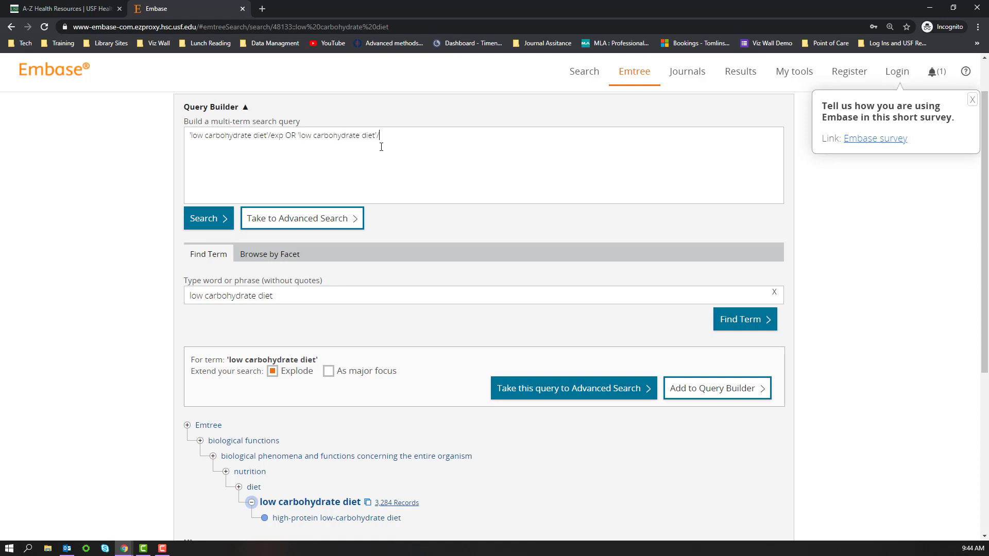
pyautogui.write('OR')
# Step: Copy carbohydrate restricted diet from the synonyms and append it to the query in single quotes, followed by OR
pyautogui.scroll(-5, 381, 148)
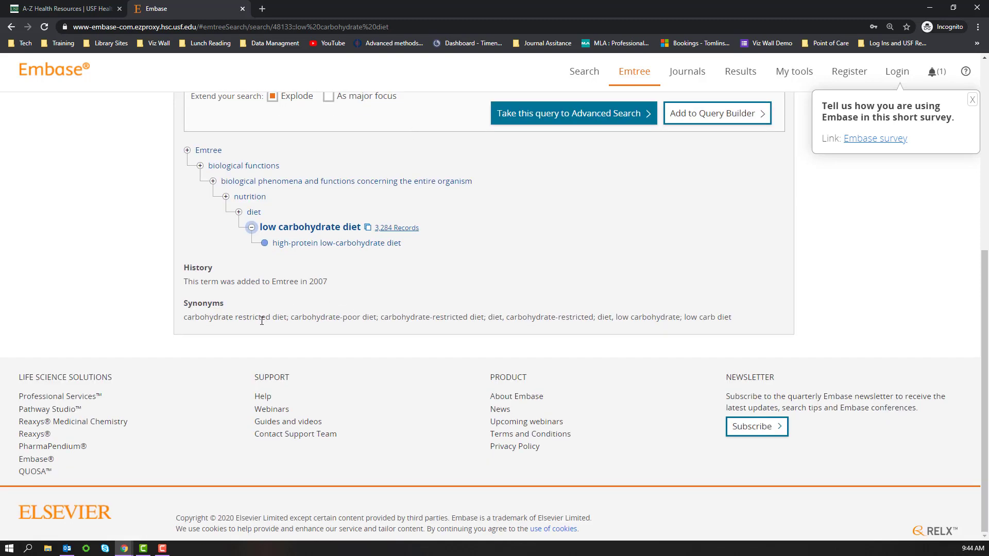
pyautogui.moveTo(186, 320); pyautogui.dragTo(289, 317)
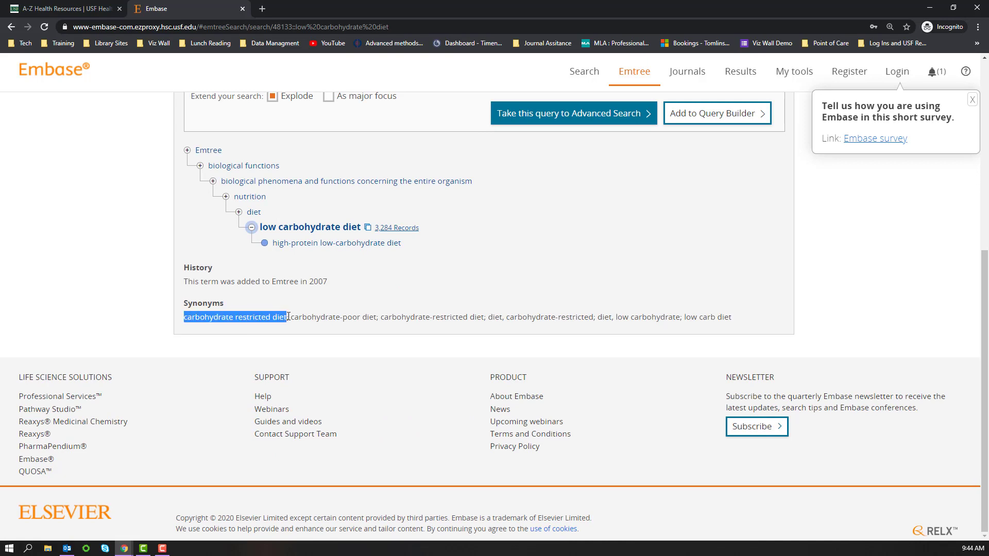
pyautogui.scroll(5, 443, 267)
pyautogui.click(429, 212)
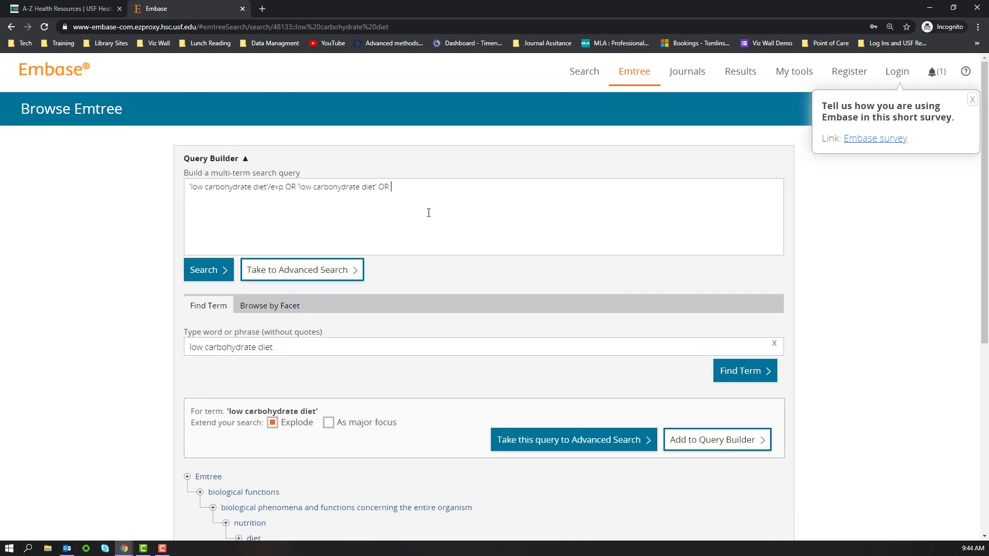
pyautogui.write("'")
pyautogui.hotkey('ctrl', 'v')
pyautogui.write("' OR")
# Step: Copy low carb diet from the synonyms and append it to the query in single quotes, followed by OR
pyautogui.scroll(-5, 438, 214)
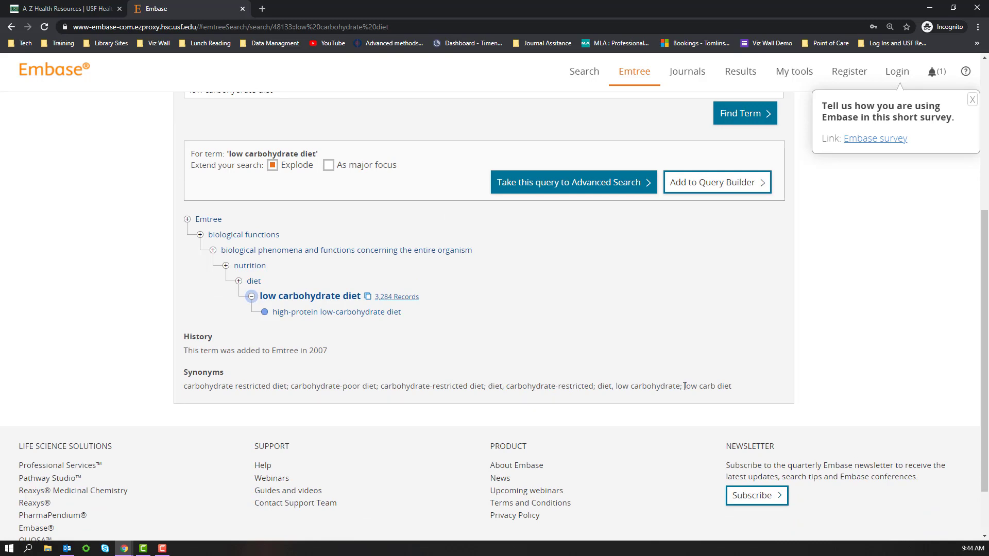
pyautogui.moveTo(685, 386); pyautogui.dragTo(739, 388)
pyautogui.scroll(5, 639, 292)
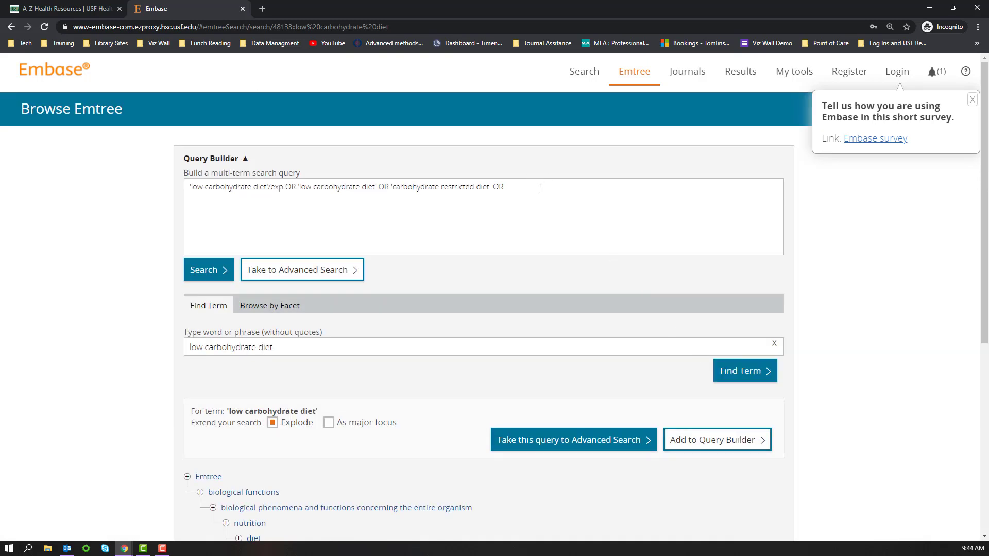
pyautogui.hotkey('ctrl', 'v')
pyautogui.write('OR')
# Step: Append the synonym carbohydrate-poor diet to the query in single quotes and run the low carbohydrate diet search
pyautogui.scroll(-4, 544, 200)
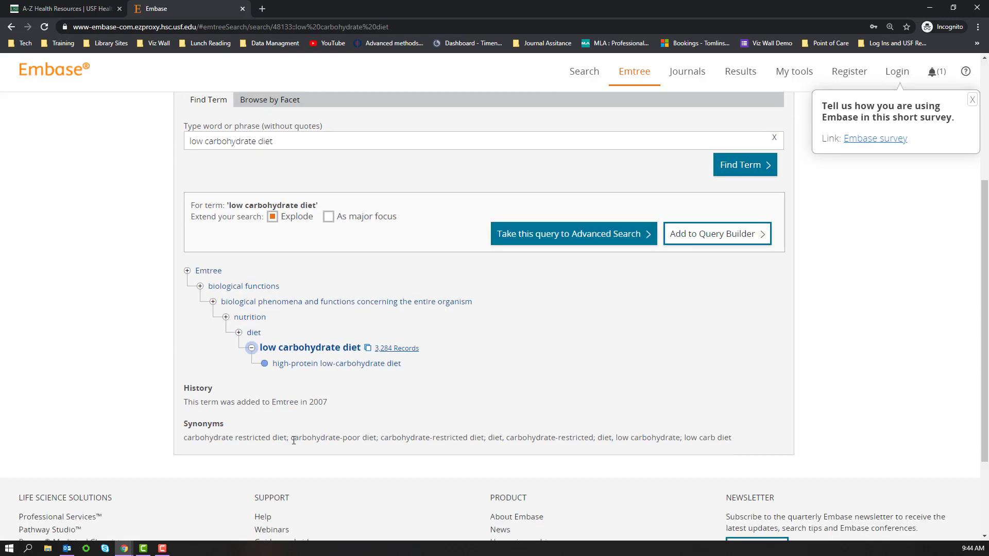
pyautogui.moveTo(294, 440); pyautogui.dragTo(378, 438)
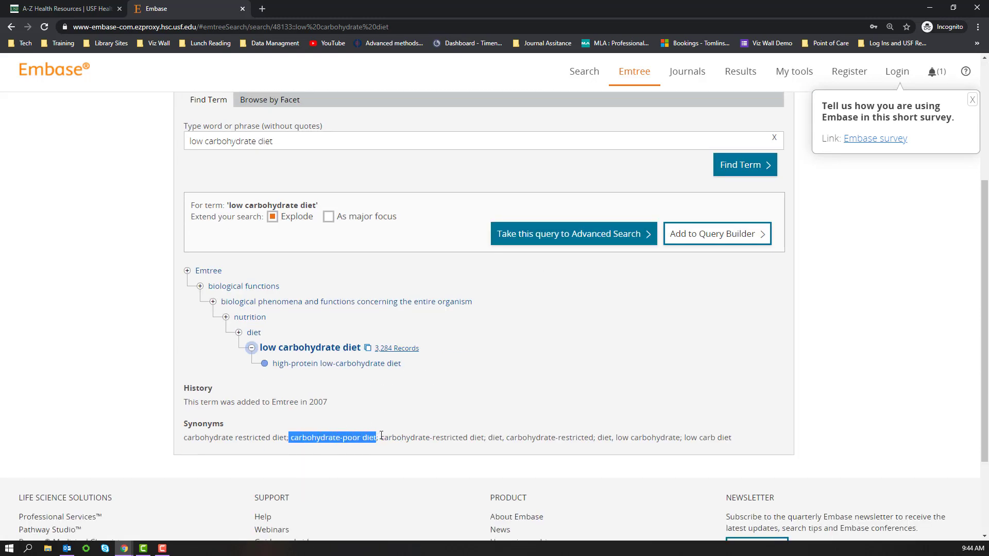
pyautogui.scroll(4, 627, 313)
pyautogui.click(616, 198)
pyautogui.hotkey('ctrl', 'v')
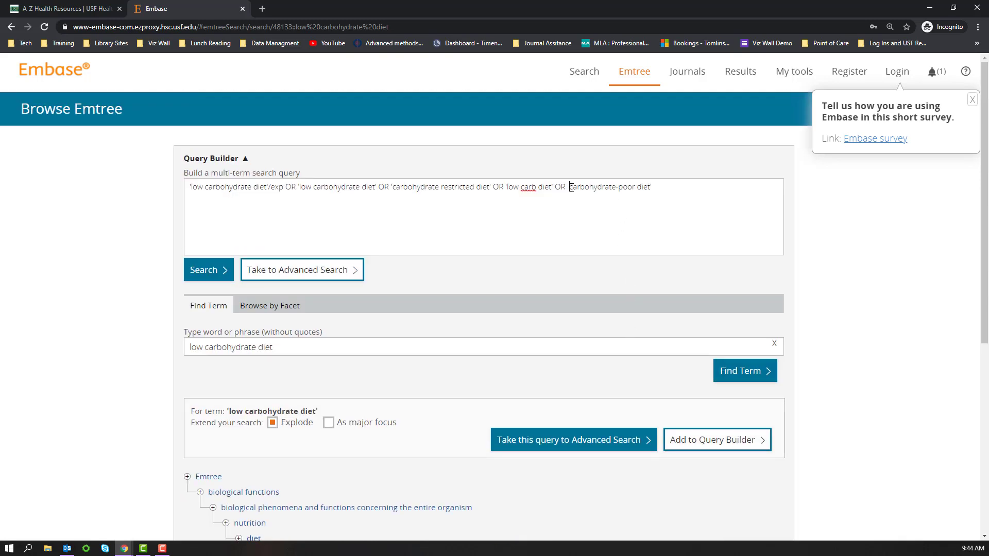
pyautogui.write("'")
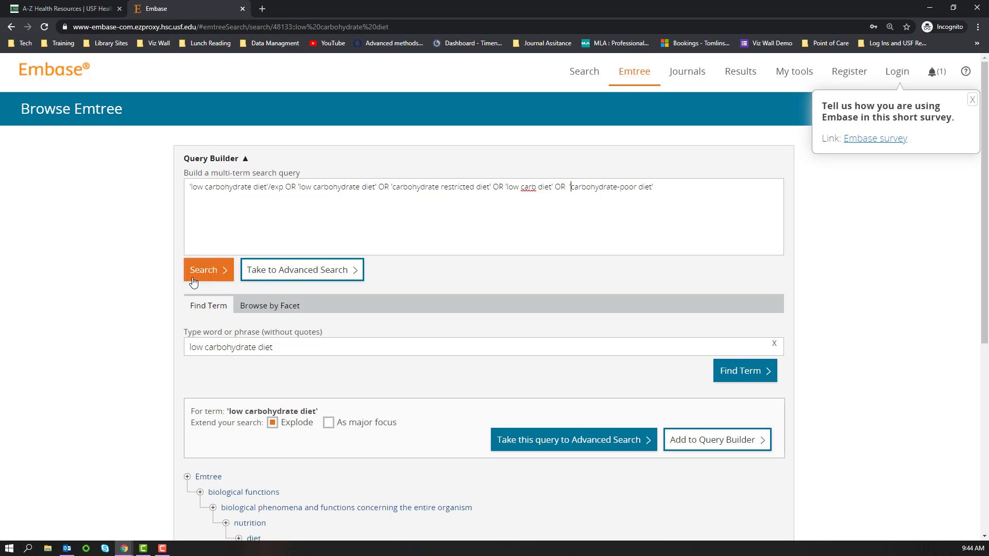
pyautogui.click(206, 270)
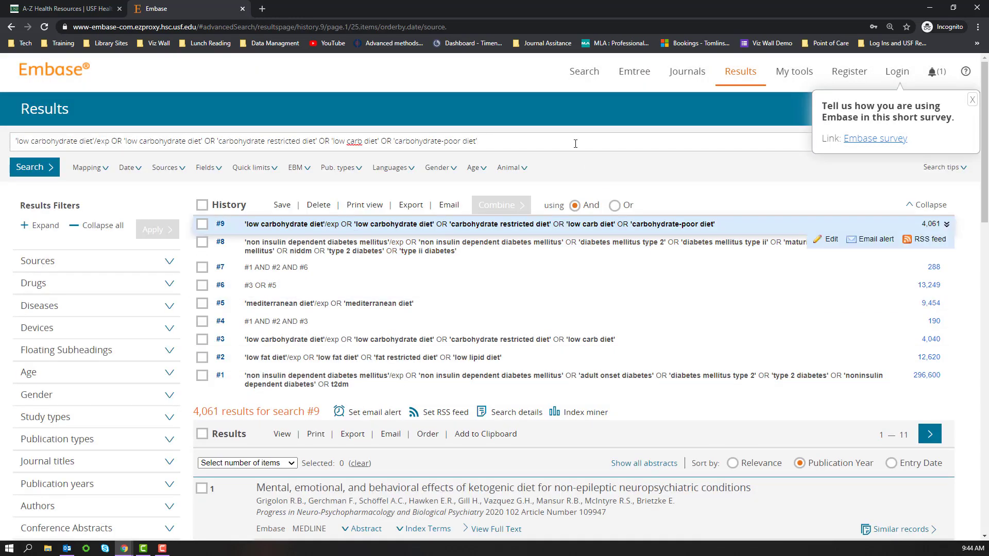
# Step: Look up low fat diet in Emtree and add the exploded term to the query builder
pyautogui.click(636, 82)
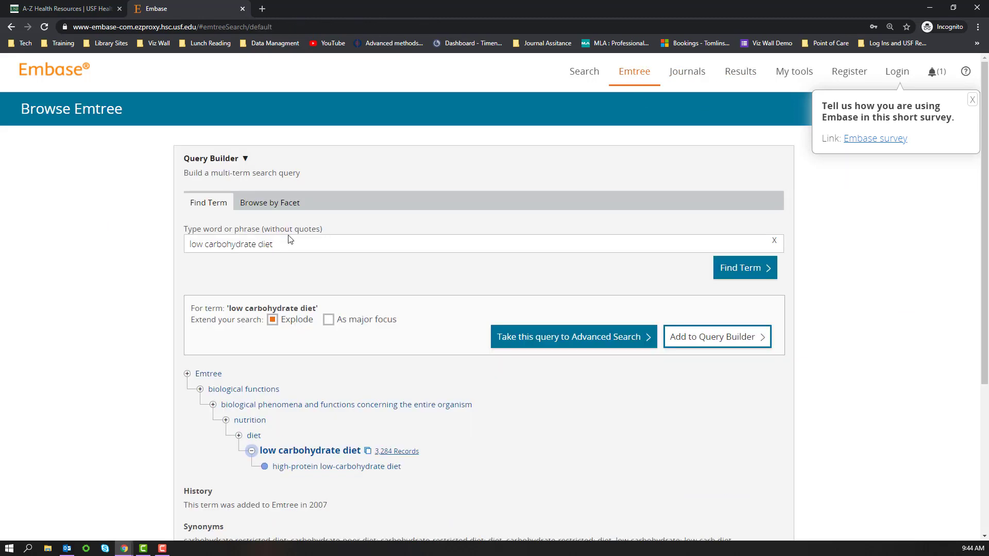
pyautogui.moveTo(281, 244); pyautogui.dragTo(78, 274)
pyautogui.write('low fat die')
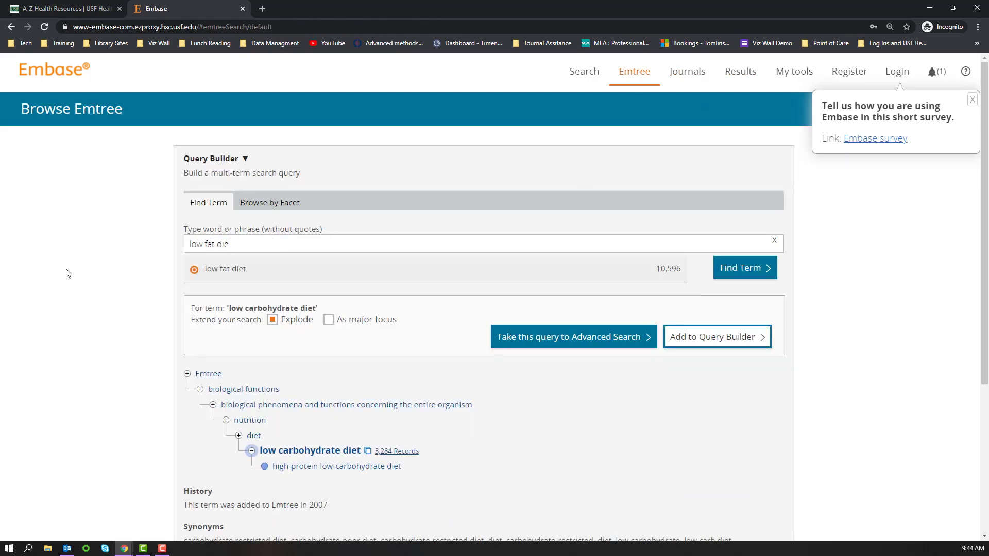
pyautogui.click(240, 274)
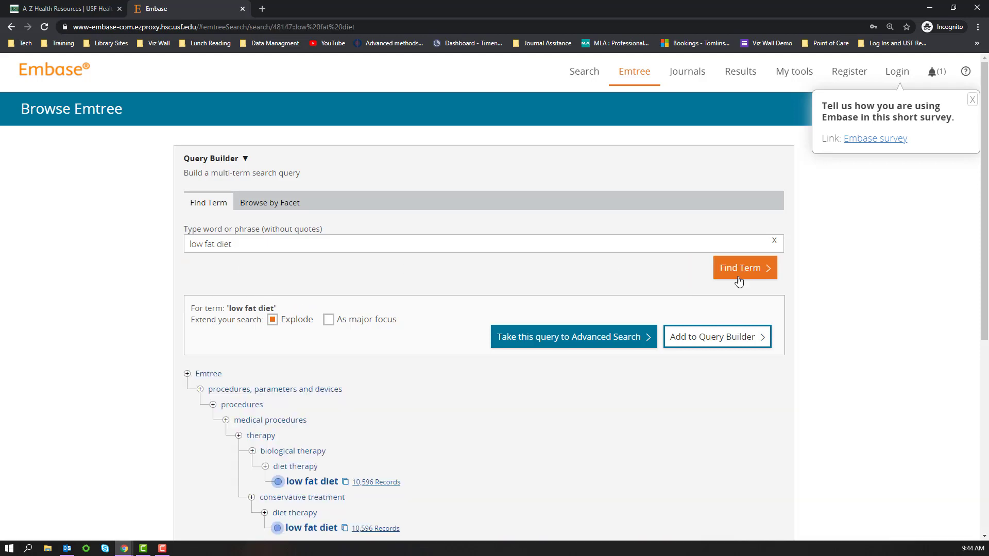
pyautogui.scroll(-7, 721, 299)
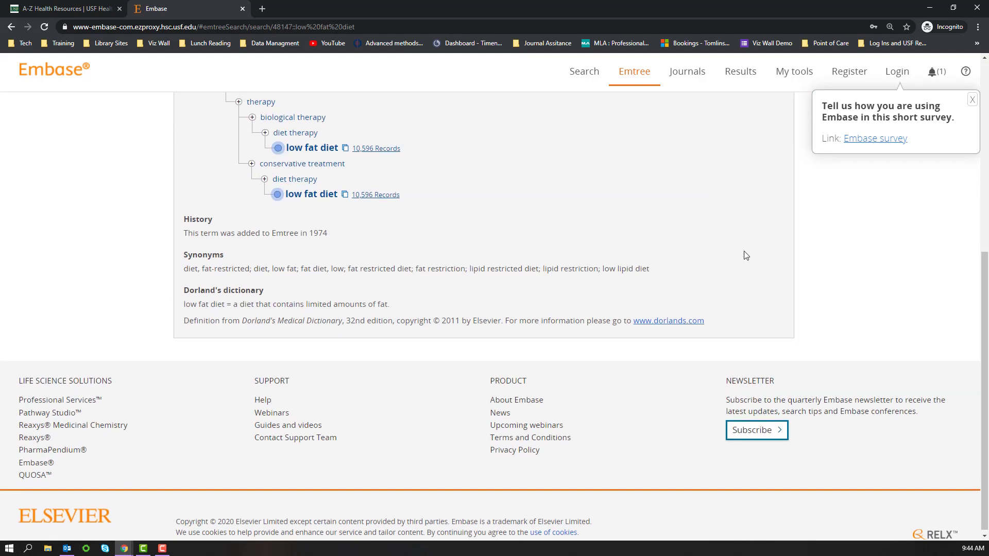
pyautogui.scroll(7, 744, 252)
pyautogui.click(734, 337)
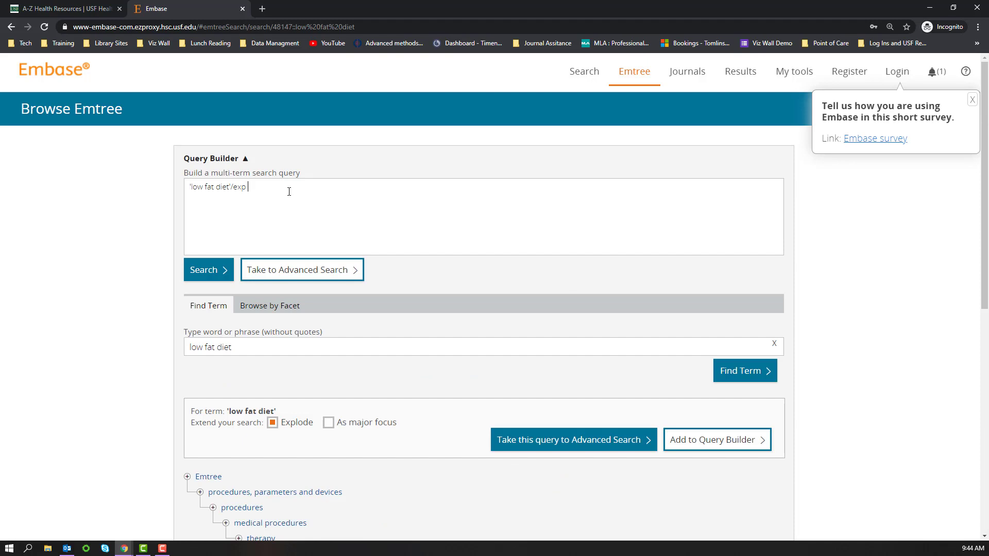
# Step: Extend the query with OR 'low fat diet', copying the quoted phrase from the exploded term
pyautogui.write('OR')
pyautogui.moveTo(233, 185); pyautogui.dragTo(170, 196)
pyautogui.hotkey('ctrl', 'c')
pyautogui.click(303, 190)
pyautogui.hotkey('ctrl', 'v')
pyautogui.write('/exp')
# Step: Copy fat restricted diet from the synonyms and append it to the query in single quotes, followed by OR
pyautogui.scroll(-8, 314, 221)
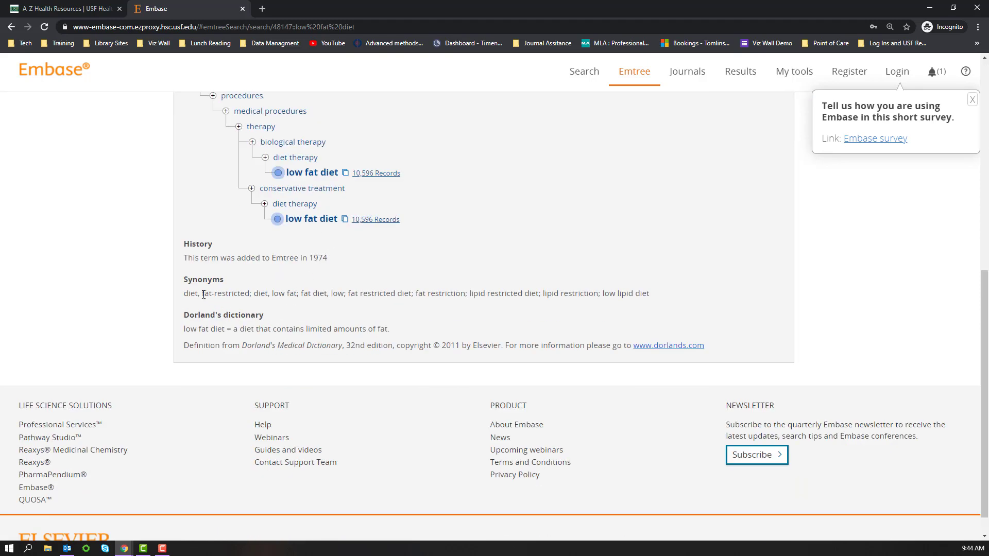
pyautogui.moveTo(202, 295); pyautogui.dragTo(260, 292)
pyautogui.moveTo(398, 292); pyautogui.dragTo(394, 292)
pyautogui.moveTo(187, 293); pyautogui.dragTo(250, 297)
pyautogui.moveTo(348, 294); pyautogui.dragTo(413, 294)
pyautogui.scroll(7, 571, 303)
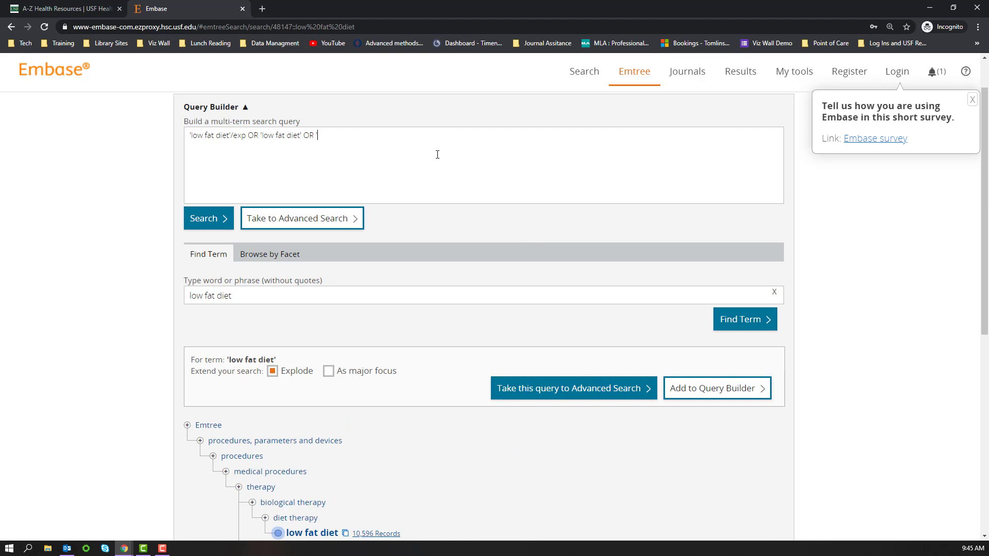
pyautogui.hotkey('ctrl', 'v')
pyautogui.write('OR')
# Step: Copy lipid restricted diet from the synonyms and append it to the query in single quotes, followed by OR
pyautogui.scroll(-7, 446, 175)
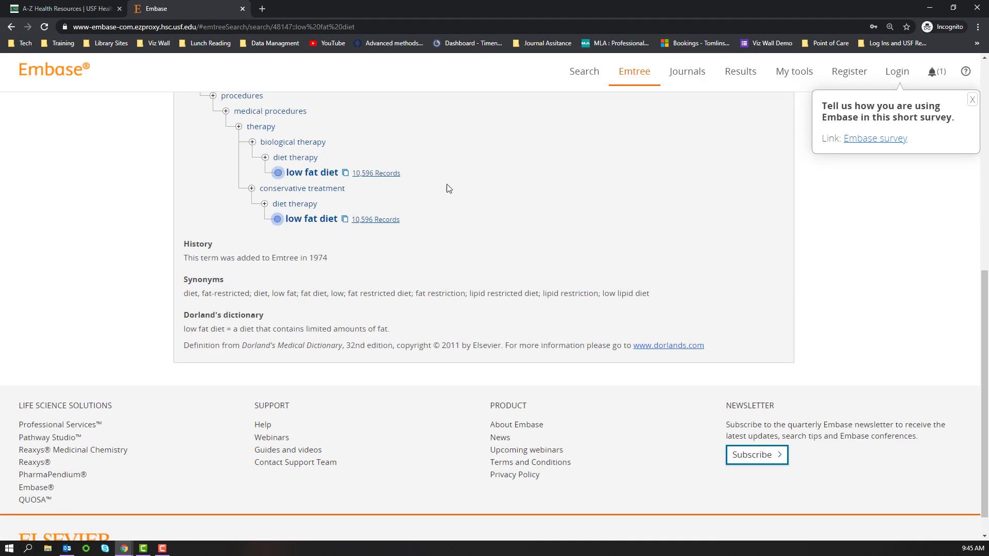
pyautogui.moveTo(468, 296); pyautogui.dragTo(541, 298)
pyautogui.hotkey('ctrl', 'c')
pyautogui.scroll(8, 611, 306)
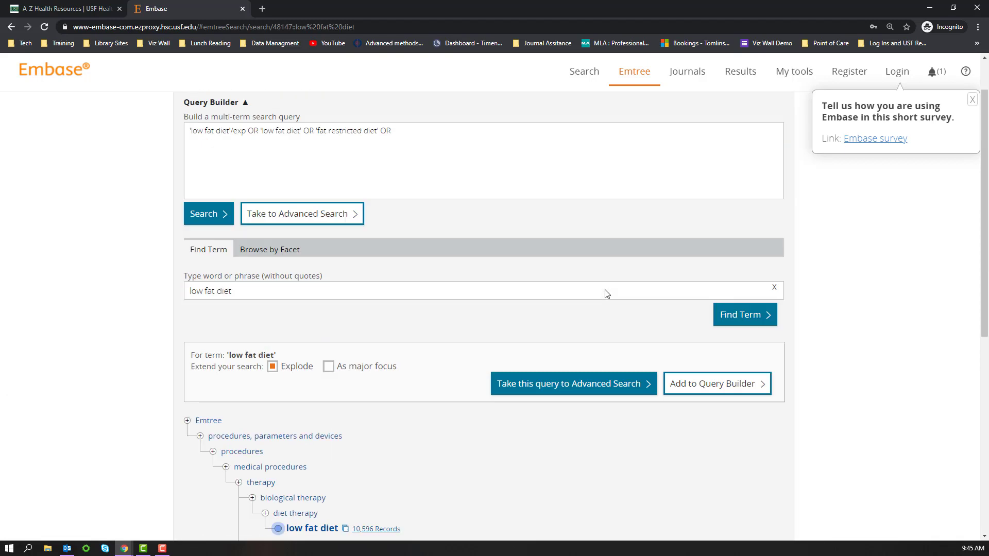
pyautogui.click(462, 192)
pyautogui.hotkey('ctrl', 'v')
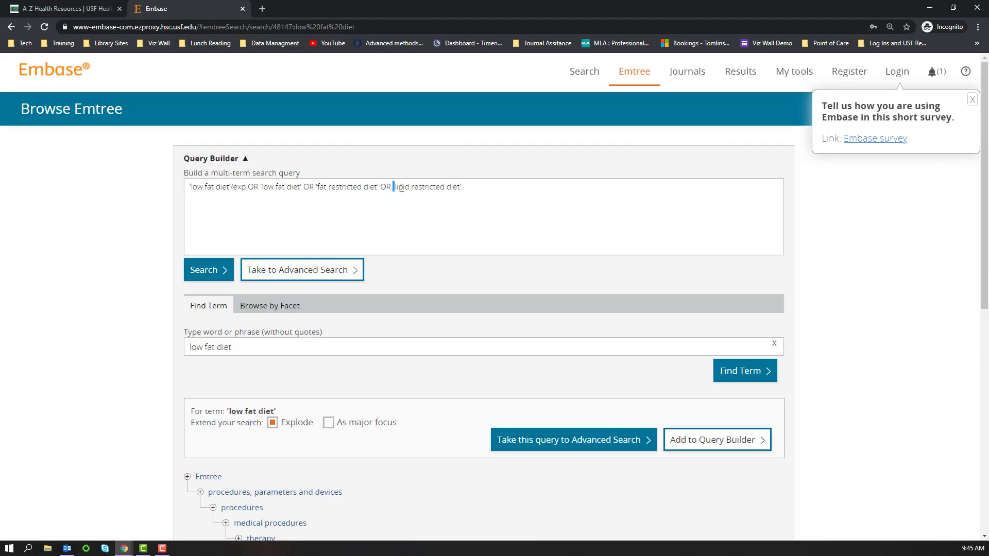
pyautogui.write("'OR")
pyautogui.scroll(-7, 728, 252)
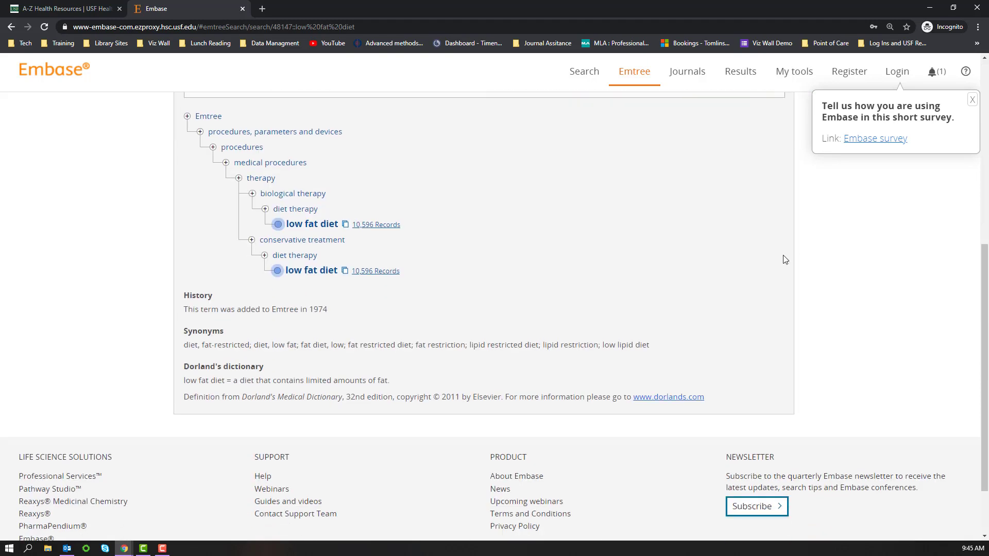
# Step: Copy low lipid diet from the synonyms, append it to the query in single quotes, and run the low fat diet search
pyautogui.moveTo(650, 345); pyautogui.dragTo(607, 352)
pyautogui.scroll(7, 625, 276)
pyautogui.click(528, 183)
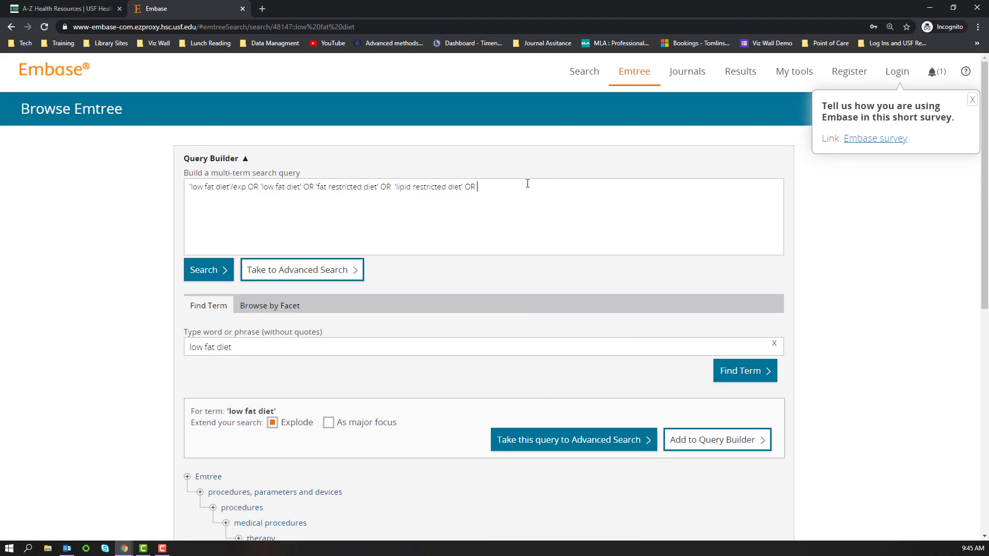
pyautogui.hotkey('ctrl', 'v')
pyautogui.click(202, 270)
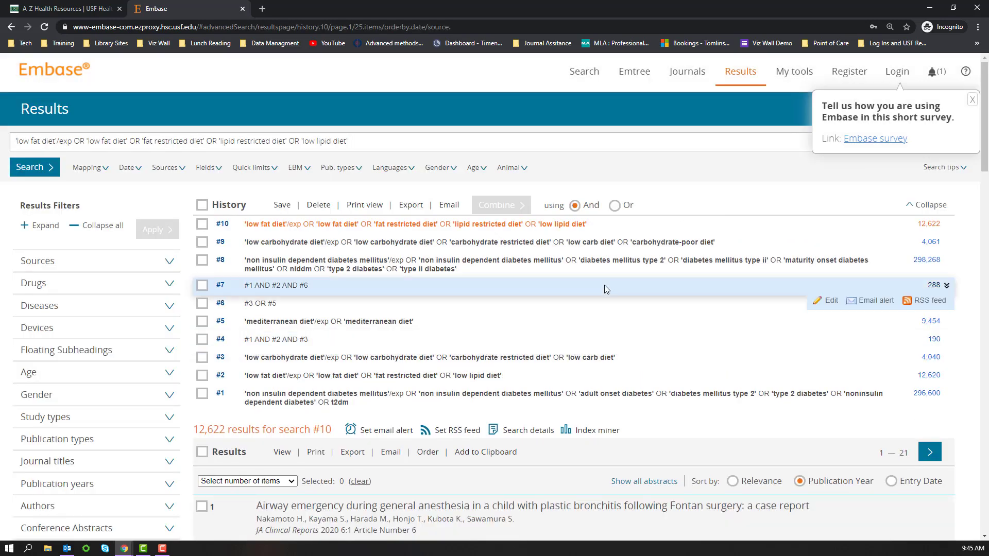
# Step: Combine searches #8, #9 and #10 from the history using AND
pyautogui.click(202, 261)
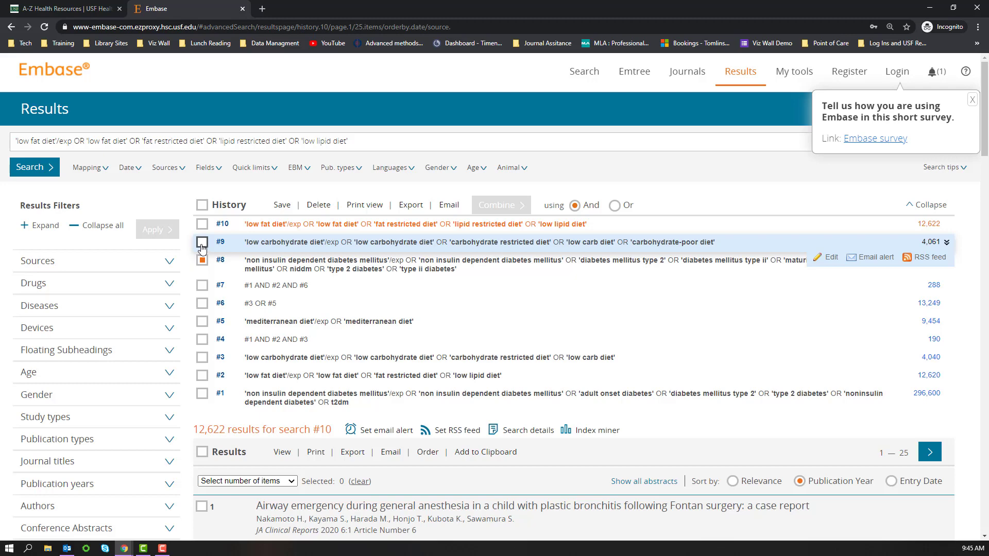
pyautogui.click(202, 244)
pyautogui.click(201, 225)
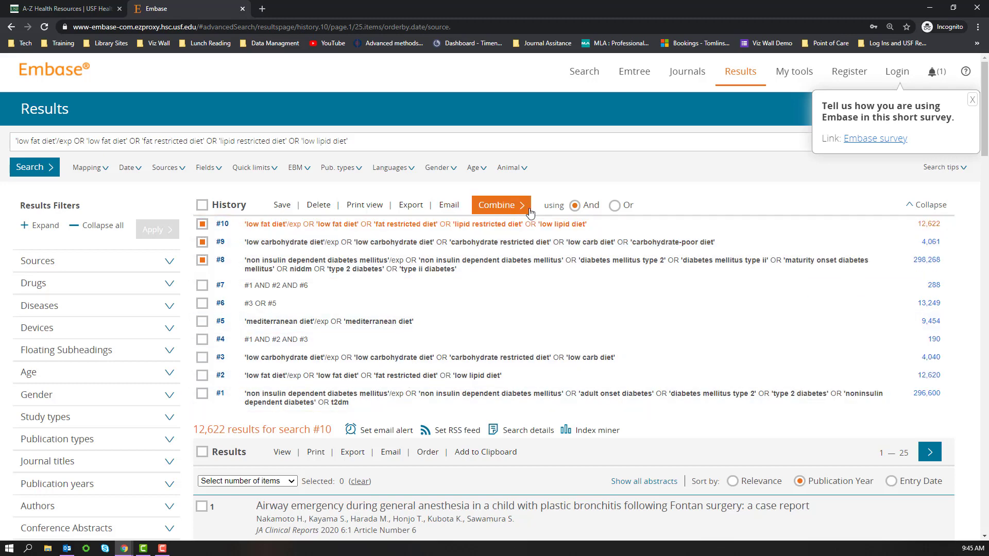
pyautogui.click(500, 209)
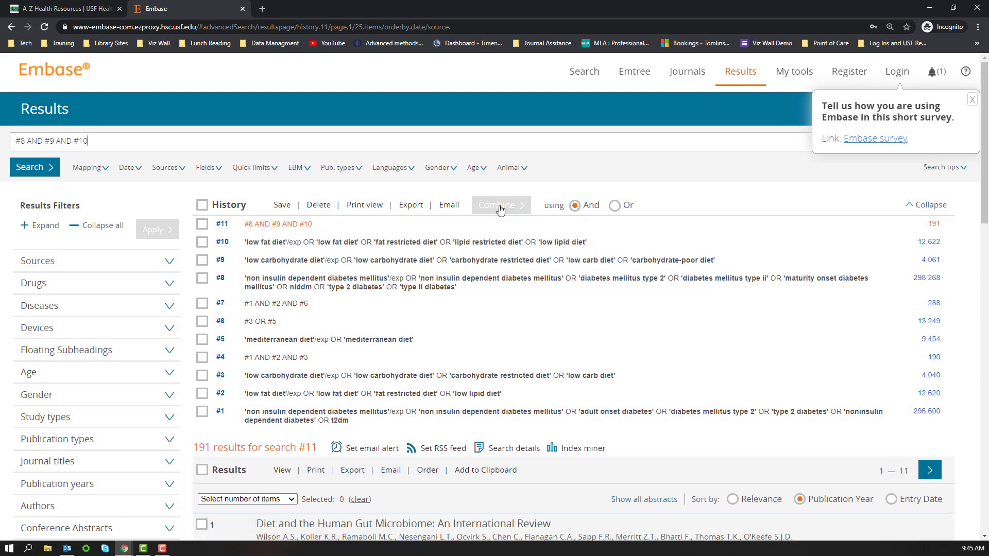
# Step: Show all abstracts for search #11 and scan the first records for highlighted search terms and other relevant diet terms
pyautogui.scroll(-4, 323, 246)
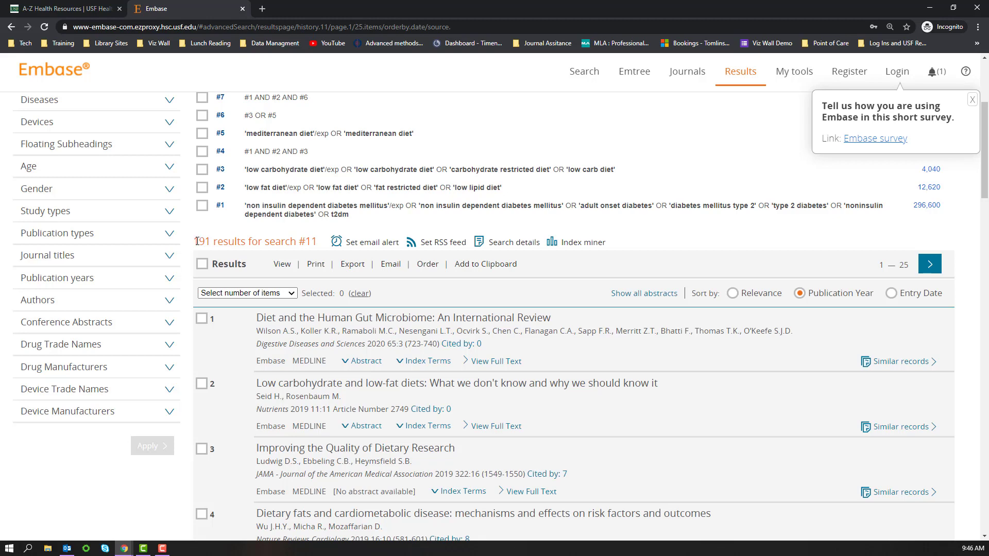
pyautogui.scroll(-1, 307, 276)
pyautogui.click(648, 242)
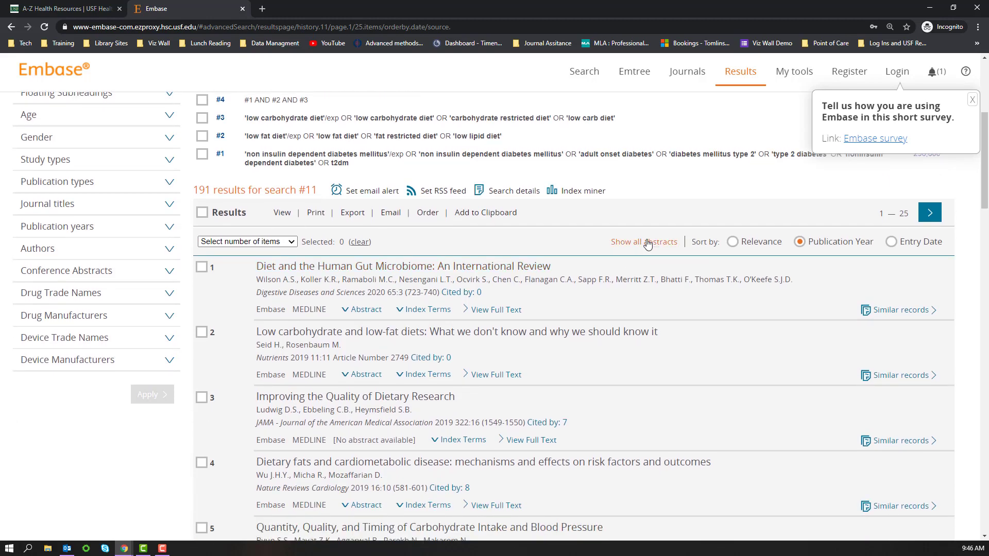
pyautogui.scroll(-1, 712, 318)
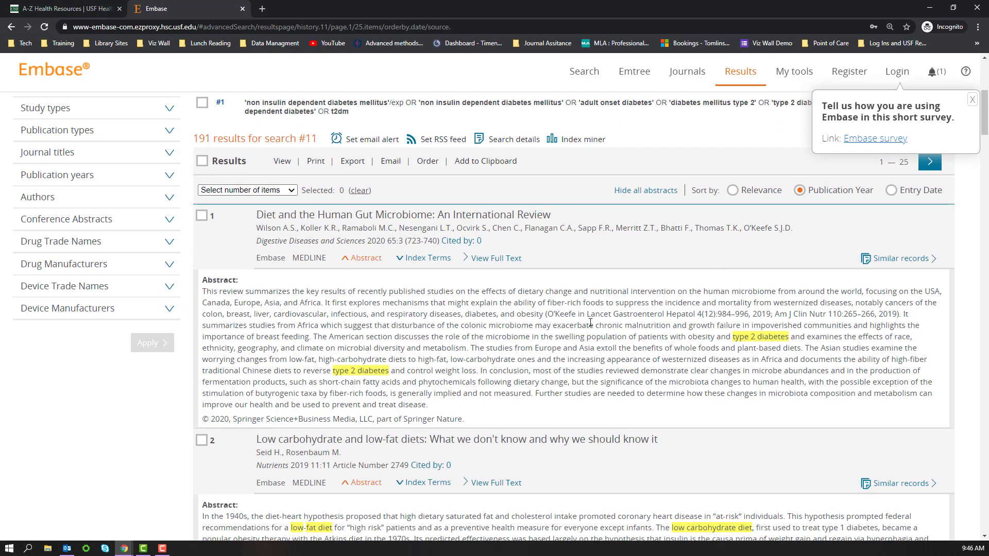
pyautogui.scroll(-4, 590, 322)
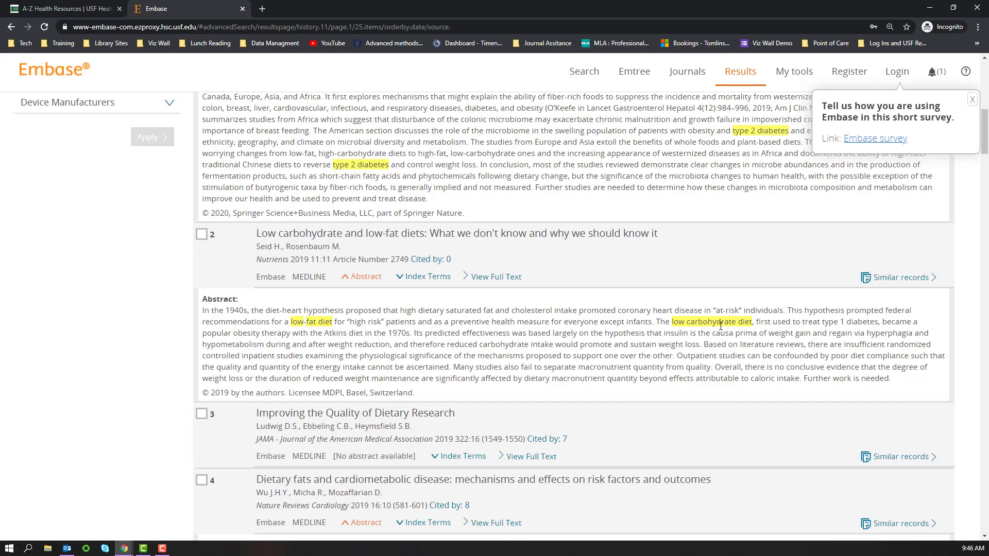
pyautogui.scroll(-4, 721, 324)
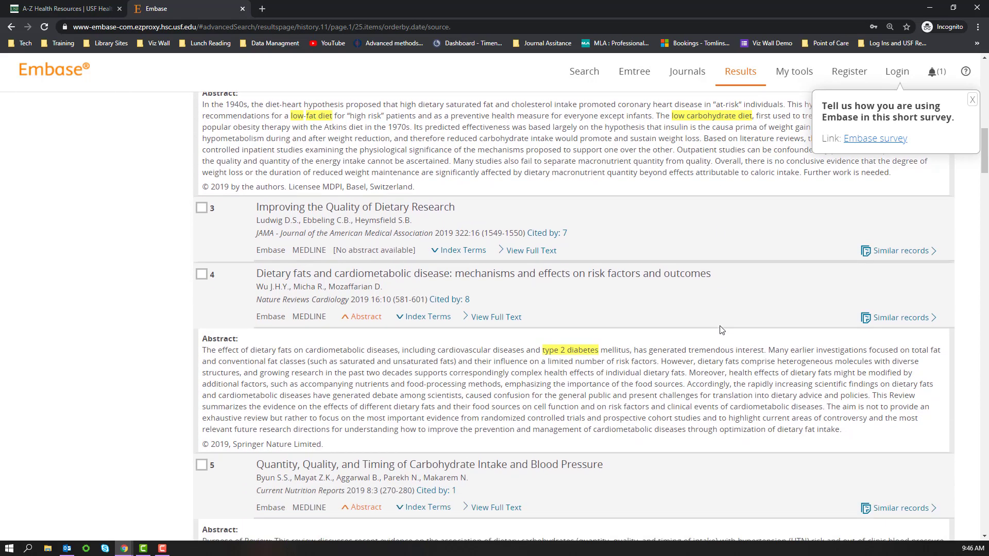
pyautogui.scroll(-4, 721, 330)
pyautogui.scroll(-2, 720, 326)
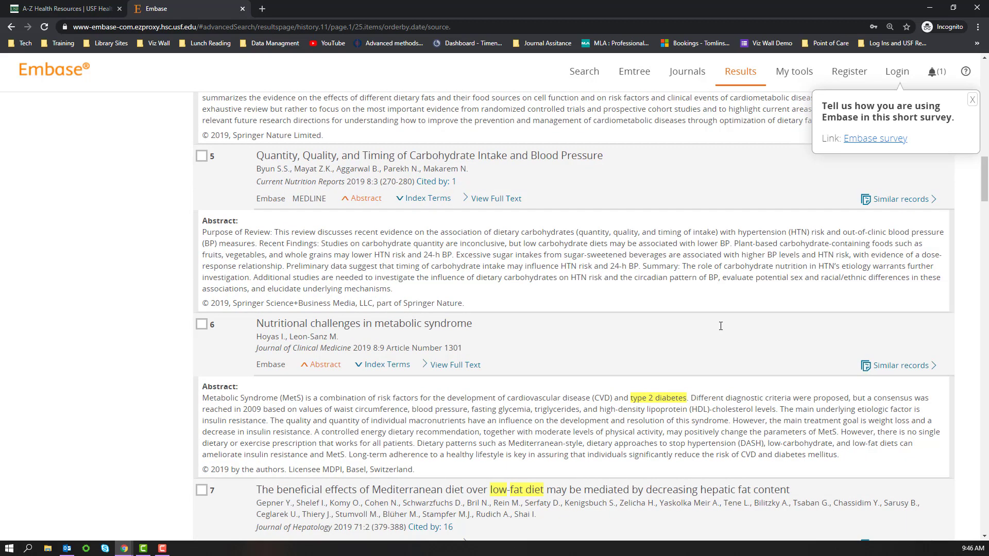
# Step: Copy the phrase Mediterranean-style from the abstract of "Nutritional challenges in metabolic syndrome"
pyautogui.scroll(-1, 720, 326)
pyautogui.moveTo(508, 393); pyautogui.dragTo(583, 388)
pyautogui.hotkey('ctrl', 'c')
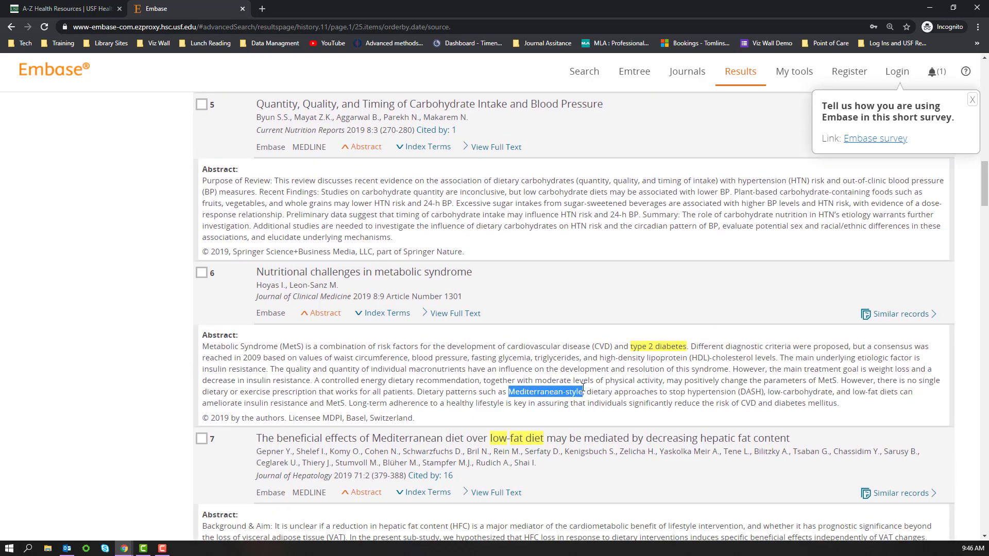
pyautogui.rightClick(572, 391)
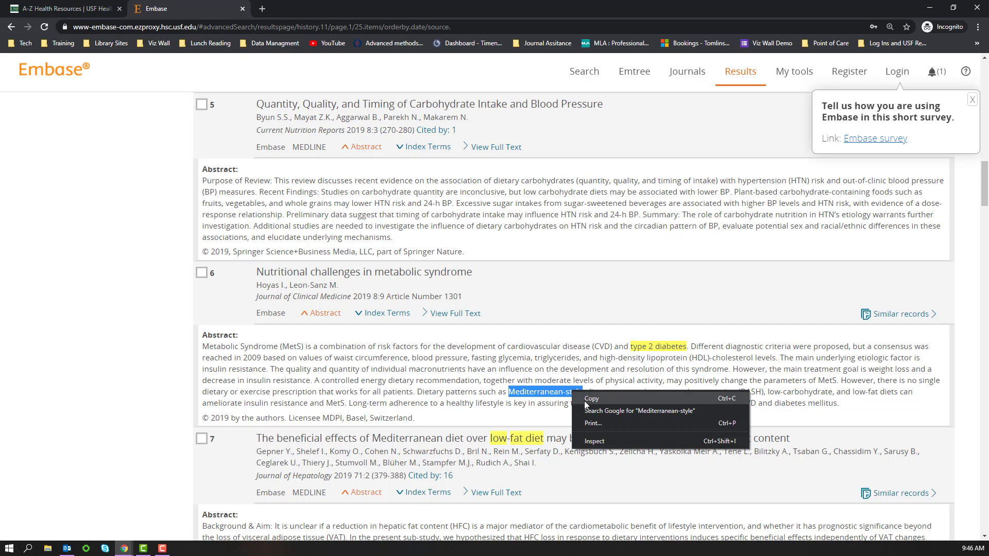
pyautogui.click(585, 402)
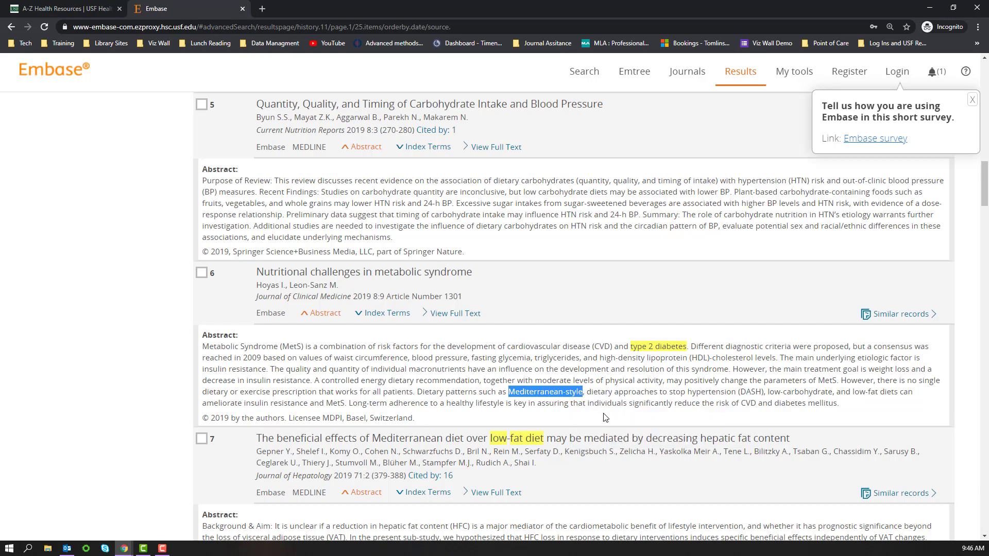
# Step: Look up Mediterranean diet in Emtree, shortening the copied phrase to Mediterranean, and add the exploded term to the query builder
pyautogui.scroll(-4, 612, 422)
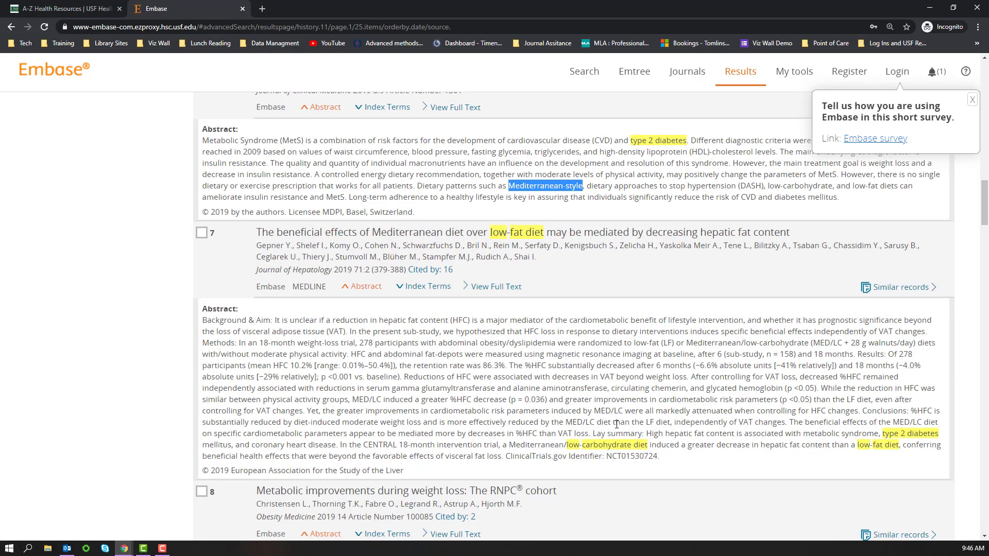
pyautogui.scroll(20, 616, 424)
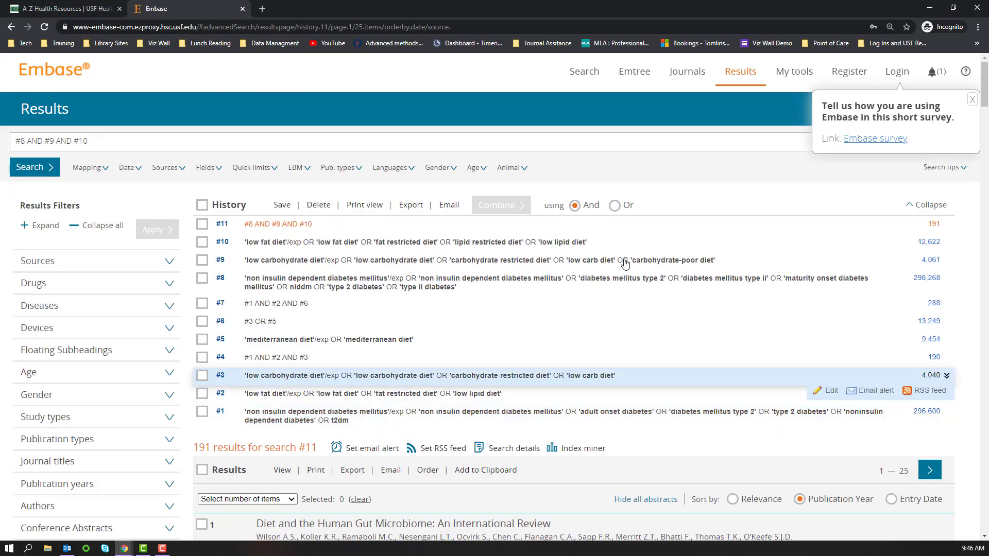
pyautogui.click(634, 72)
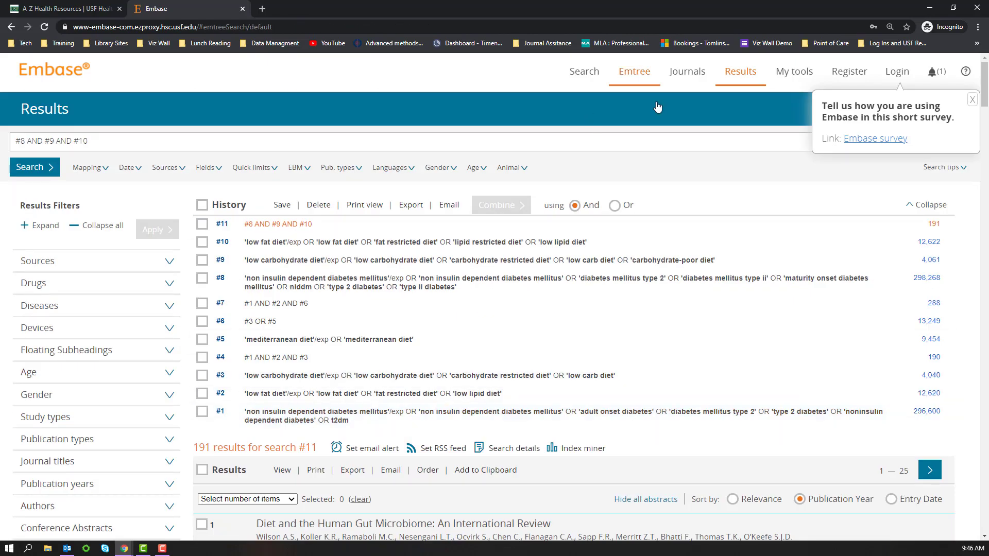
pyautogui.tripleClick(248, 245)
pyautogui.hotkey('ctrl', 'v')
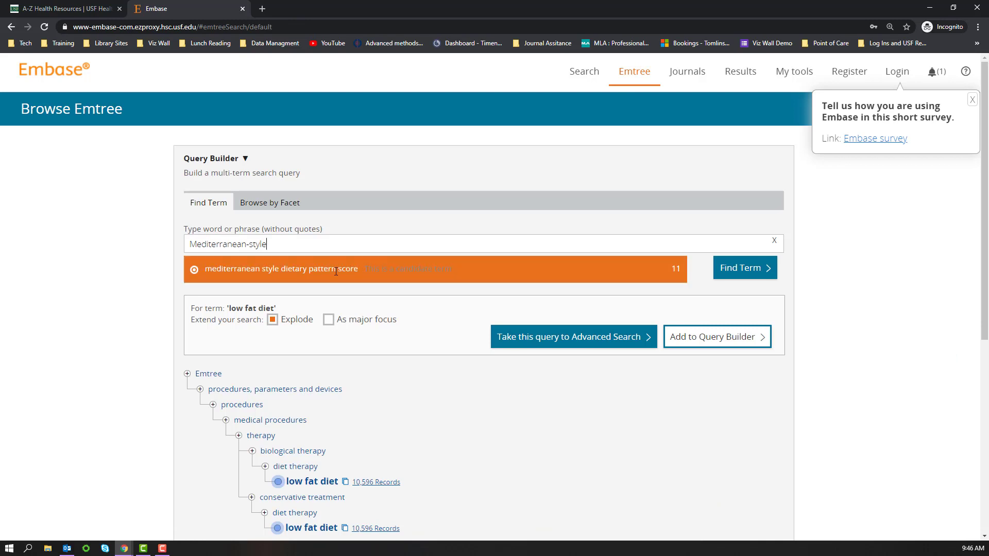
pyautogui.press('BackSpace')
pyautogui.press('BackSpace')
pyautogui.press('BackSpace')
pyautogui.press('BackSpace')
pyautogui.press('BackSpace')
pyautogui.press('BackSpace')
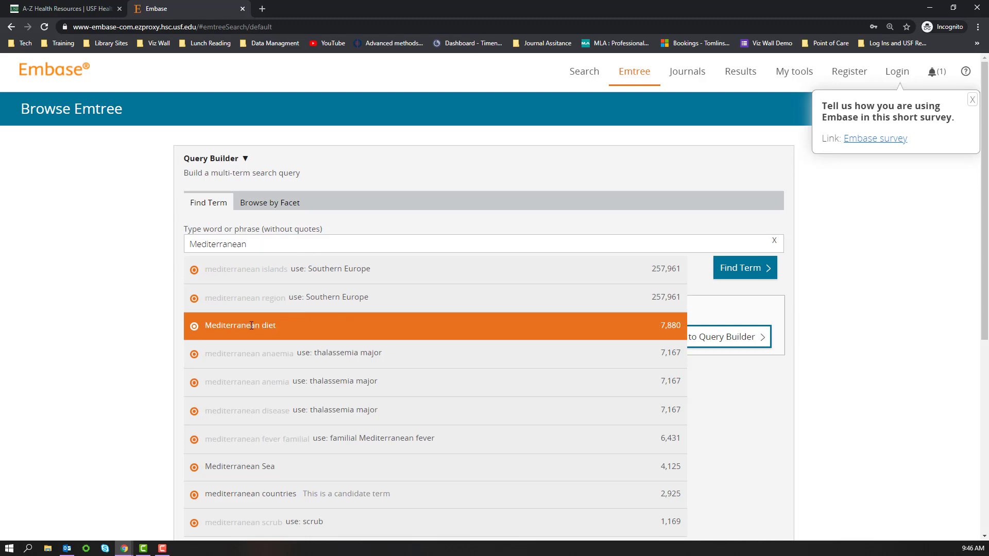
pyautogui.click(251, 325)
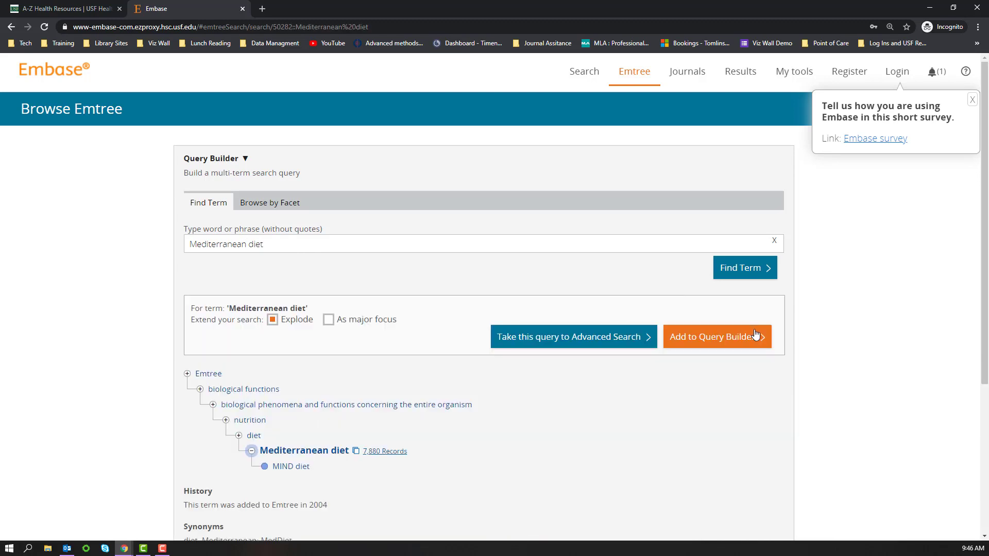
pyautogui.click(755, 334)
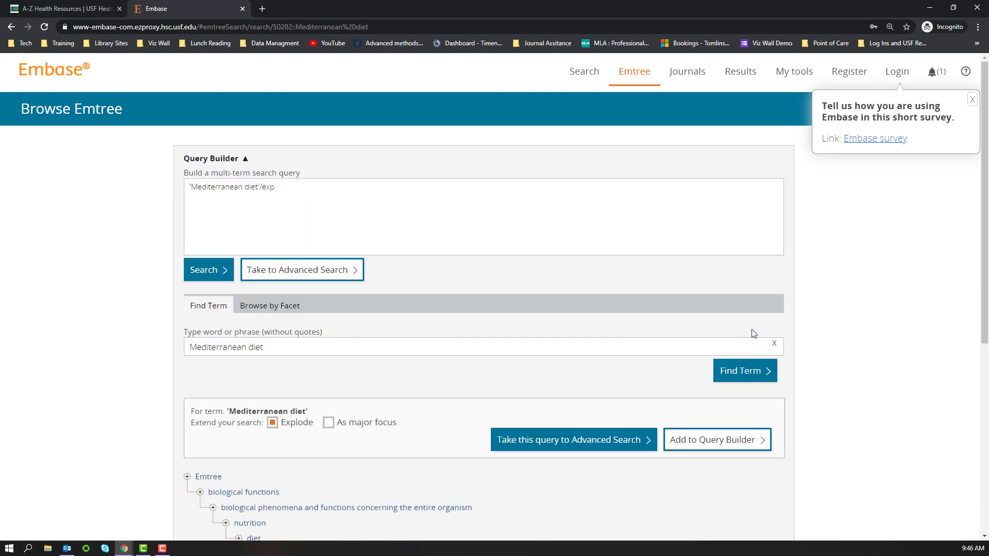
# Step: Extend the query with OR 'Mediterranean diet', copying the quoted phrase from the exploded term
pyautogui.click(371, 187)
pyautogui.write('POR')
pyautogui.press('BackSpace')
pyautogui.press('BackSpace')
pyautogui.press('BackSpace')
pyautogui.write('OR')
pyautogui.moveTo(260, 185); pyautogui.dragTo(152, 194)
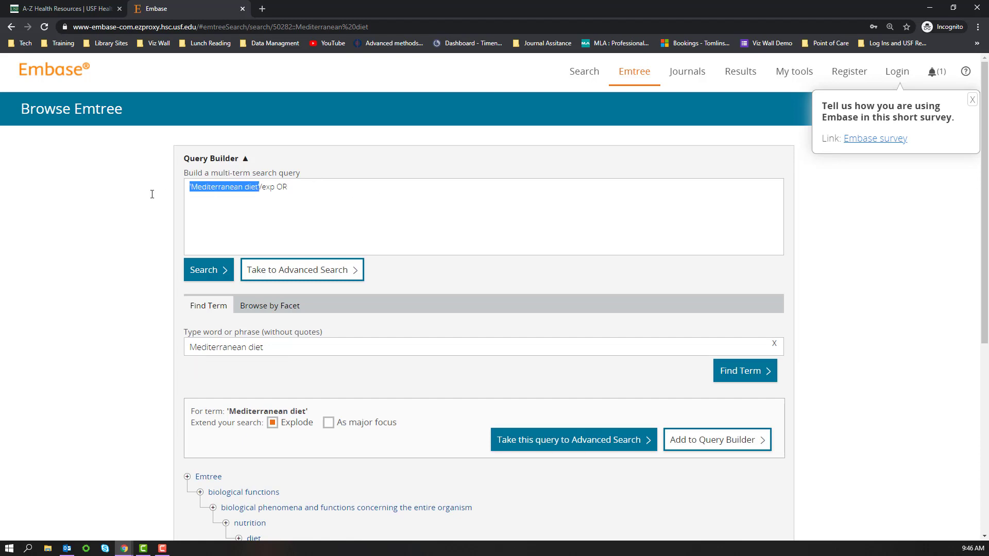
pyautogui.hotkey('ctrl', 'c')
pyautogui.click(338, 182)
pyautogui.hotkey('ctrl', 'v')
# Step: Append OR MedDiet to the query from the synonyms and run the Mediterranean diet search
pyautogui.scroll(-6, 395, 213)
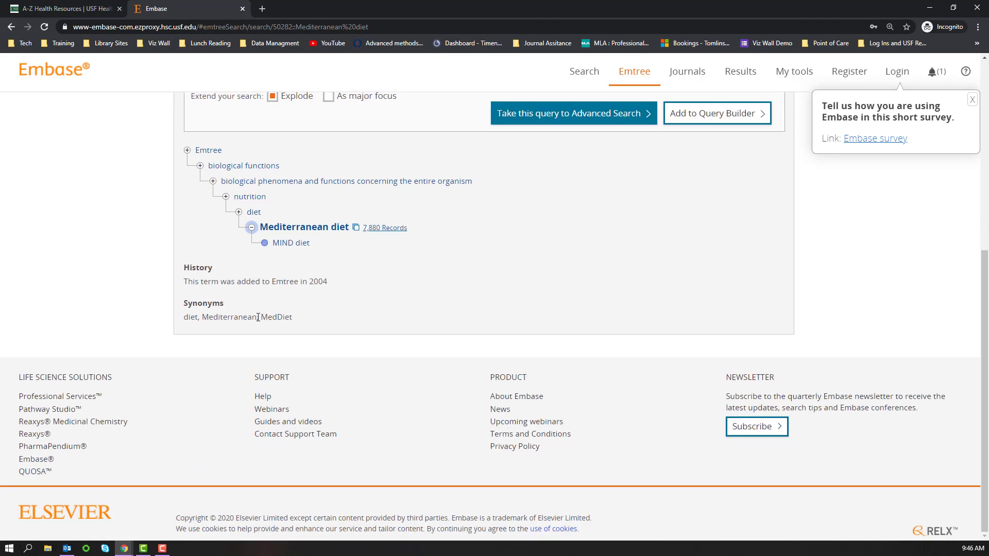
pyautogui.moveTo(260, 317); pyautogui.dragTo(314, 317)
pyautogui.scroll(6, 409, 224)
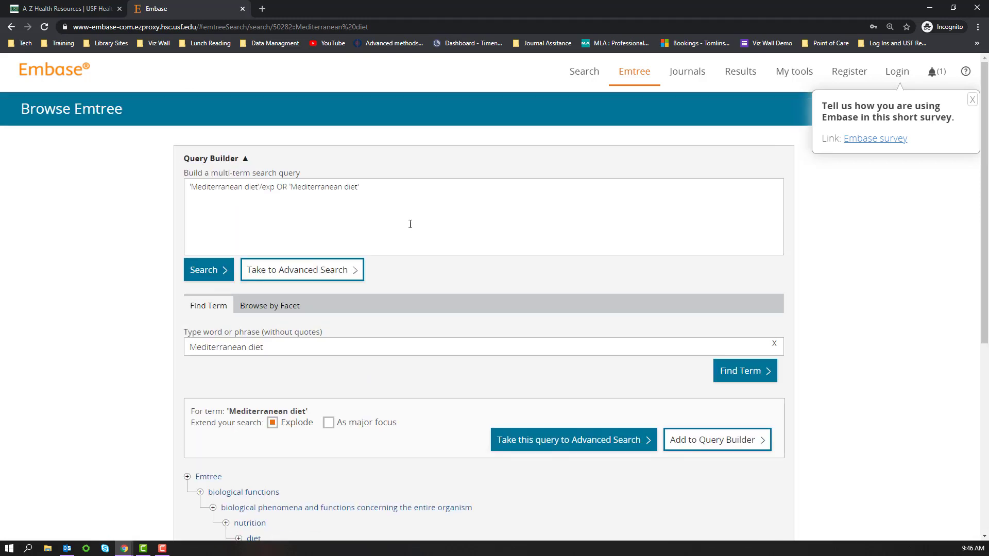
pyautogui.write('OR')
pyautogui.hotkey('ctrl', 'v')
pyautogui.click(205, 269)
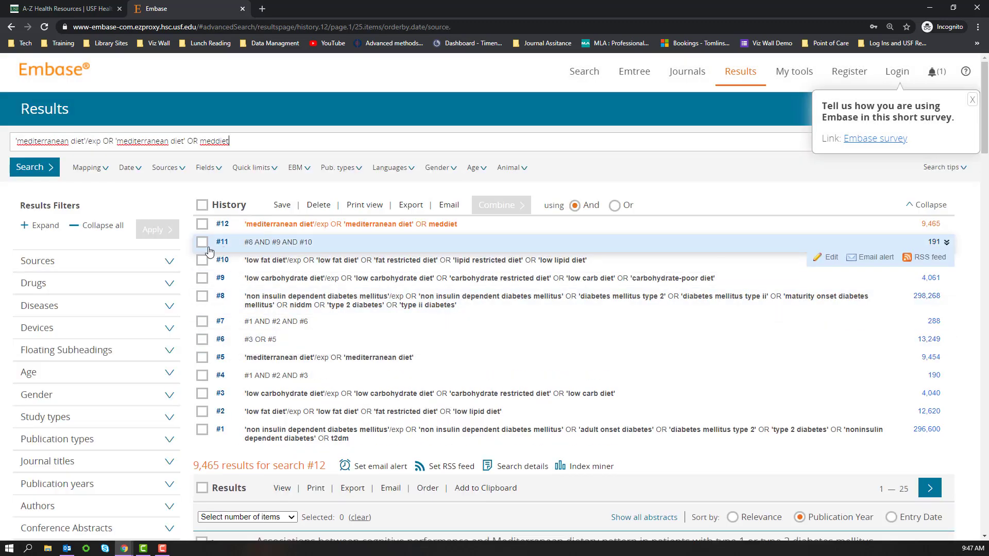
# Step: Combine the low carbohydrate diet search #9 and the Mediterranean diet search #12 using OR
pyautogui.click(201, 227)
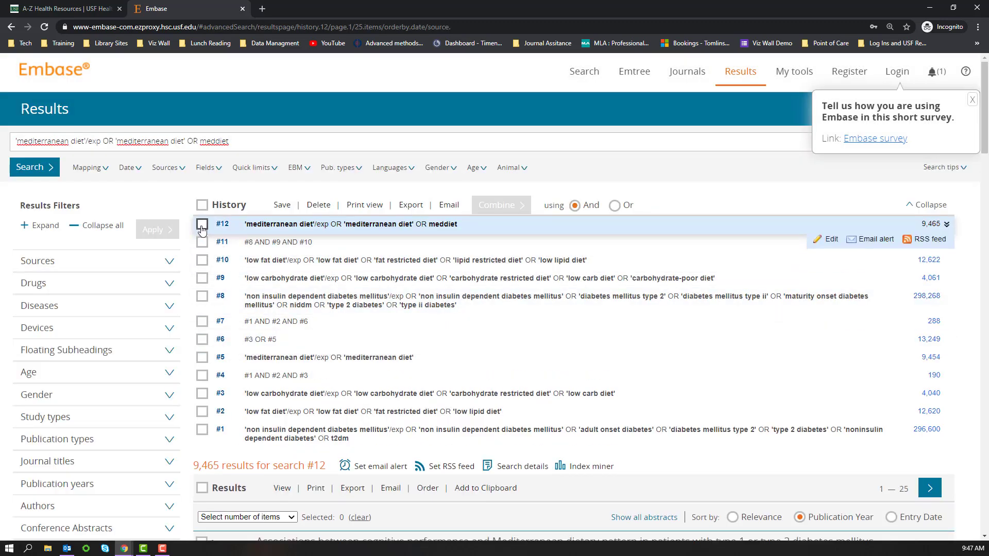
pyautogui.click(202, 279)
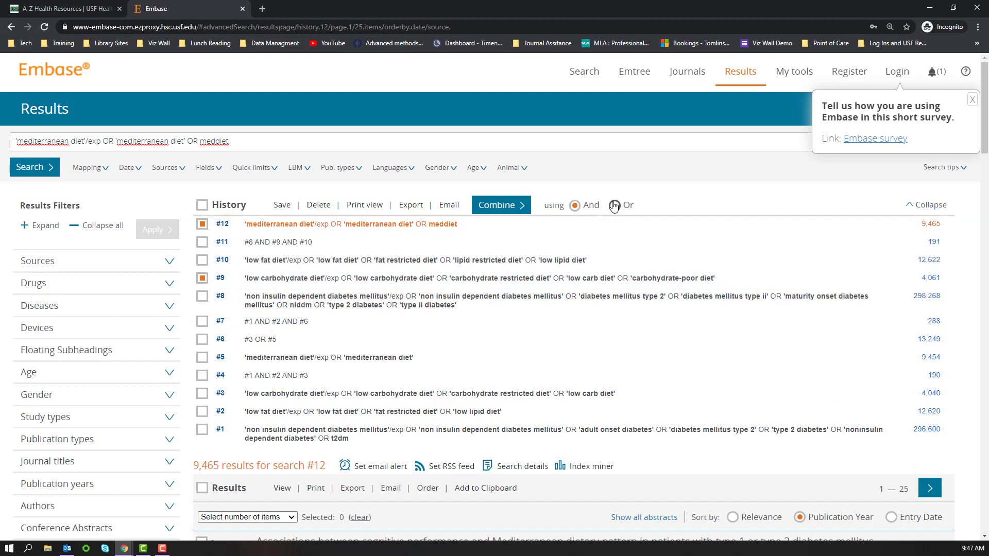
pyautogui.click(614, 206)
pyautogui.click(504, 207)
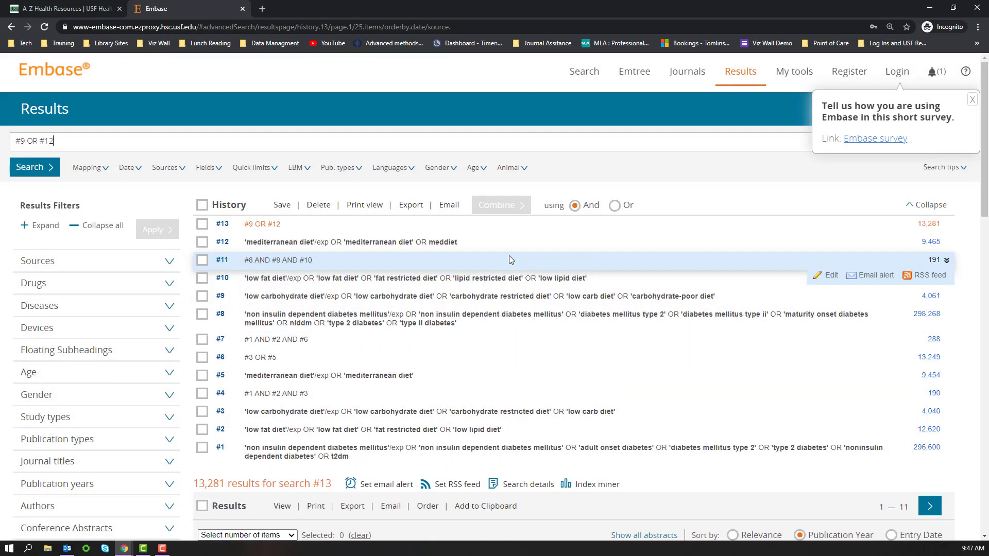
# Step: Combine searches #8, #10 and #13 from the history using AND
pyautogui.click(202, 226)
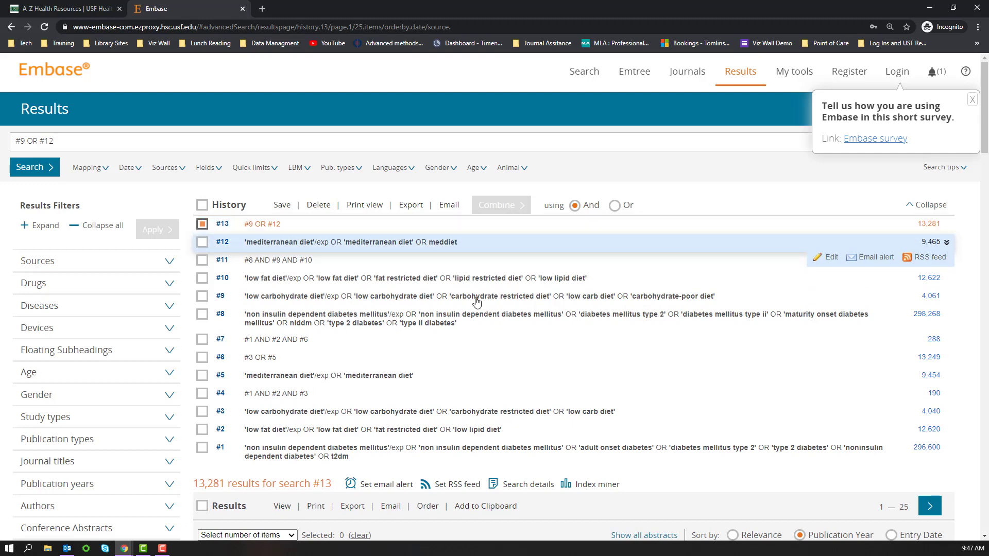
pyautogui.click(202, 278)
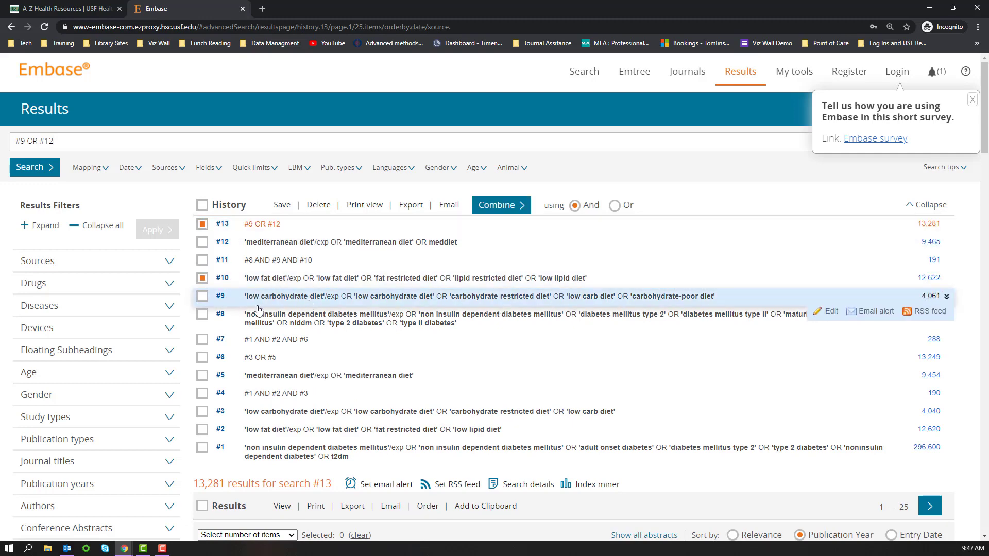
pyautogui.click(202, 316)
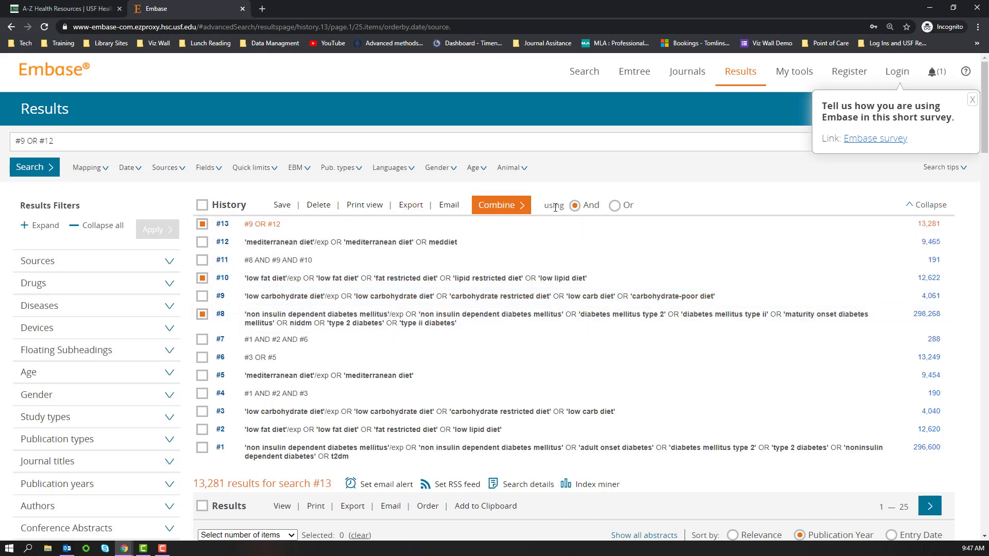
pyautogui.click(495, 207)
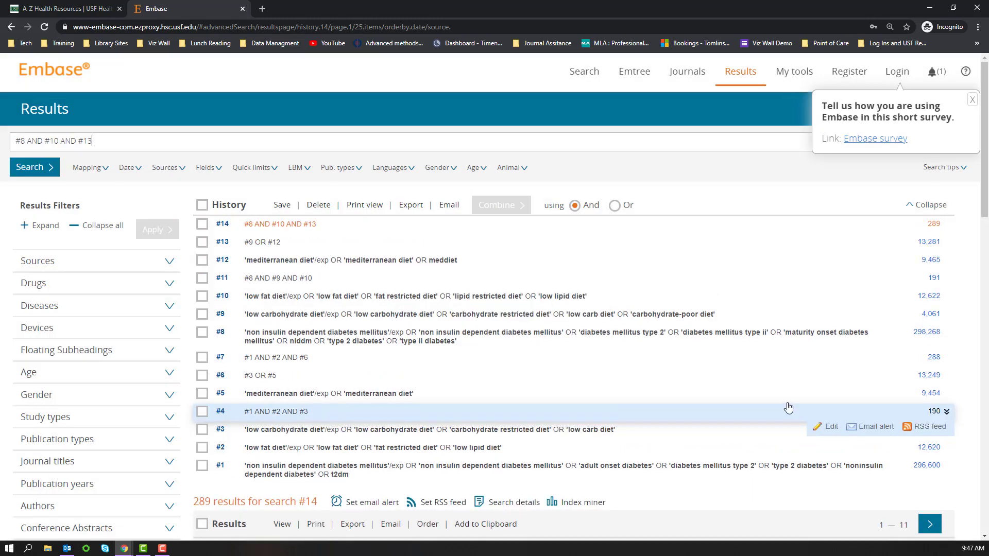
# Step: Show all abstracts for search #14 and examine the first records for highlighted search terms
pyautogui.scroll(-2, 325, 483)
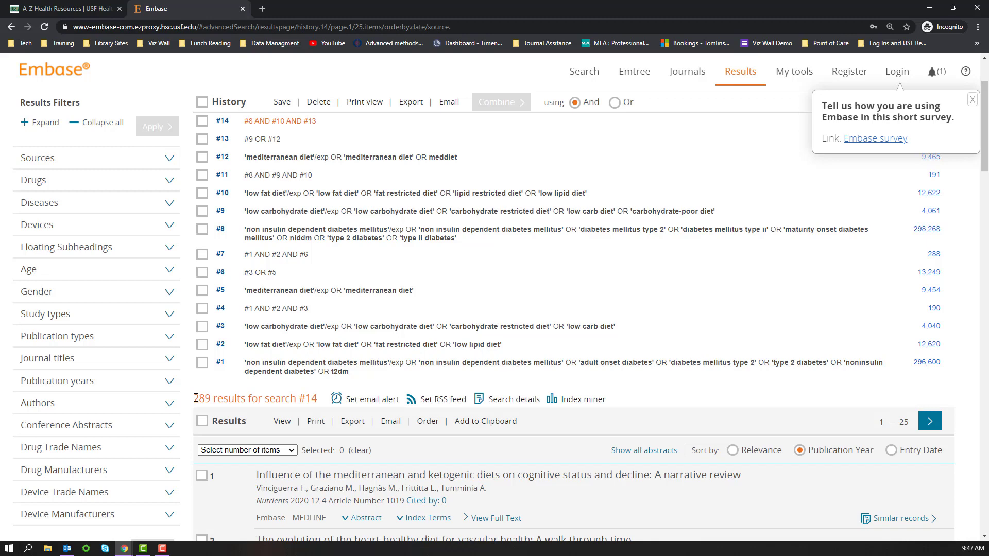
pyautogui.scroll(-3, 196, 397)
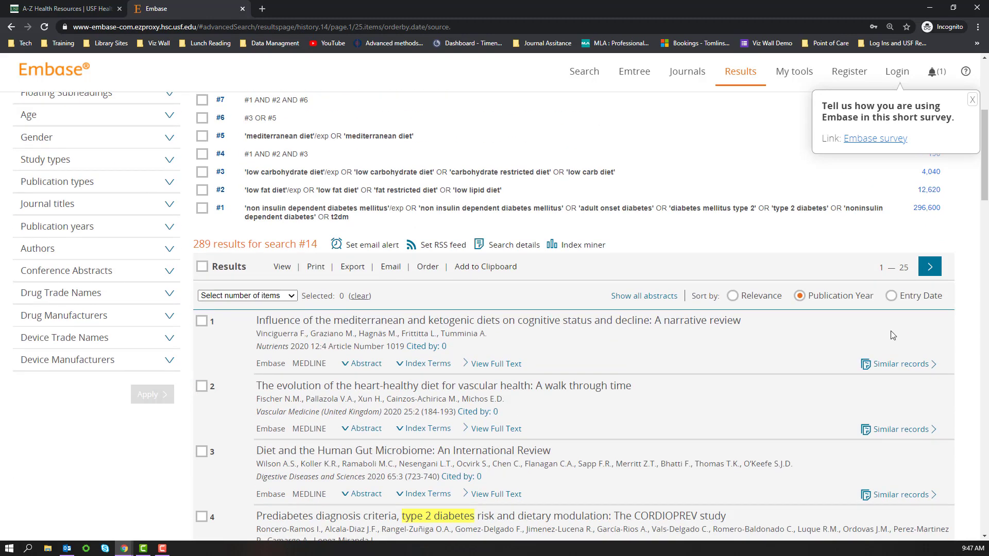
pyautogui.click(640, 301)
pyautogui.scroll(-4, 650, 308)
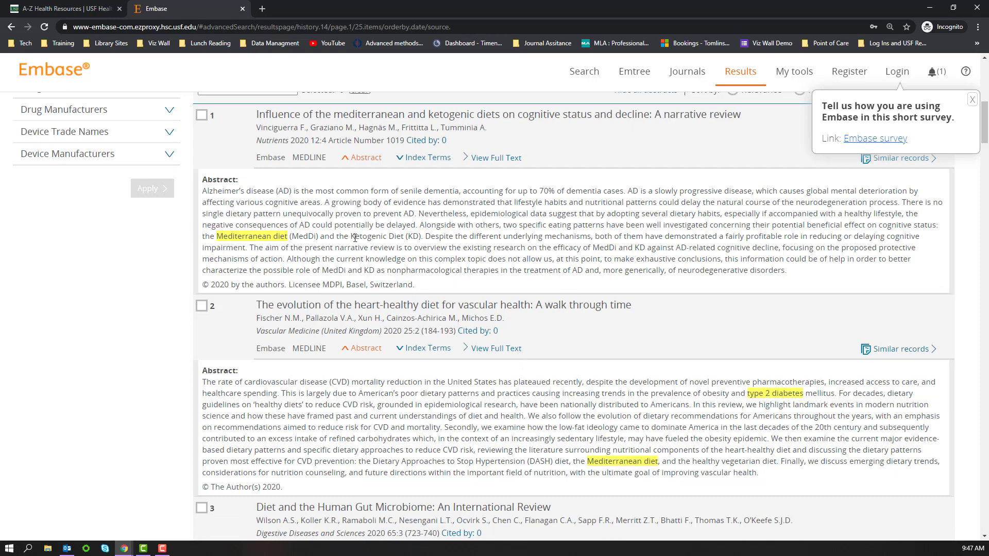
# Step: Highlight the term Ketogenic Diet in the first abstract and show the index terms of record 5 on low carbohydrate and low-fat diets
pyautogui.moveTo(351, 236); pyautogui.dragTo(405, 238)
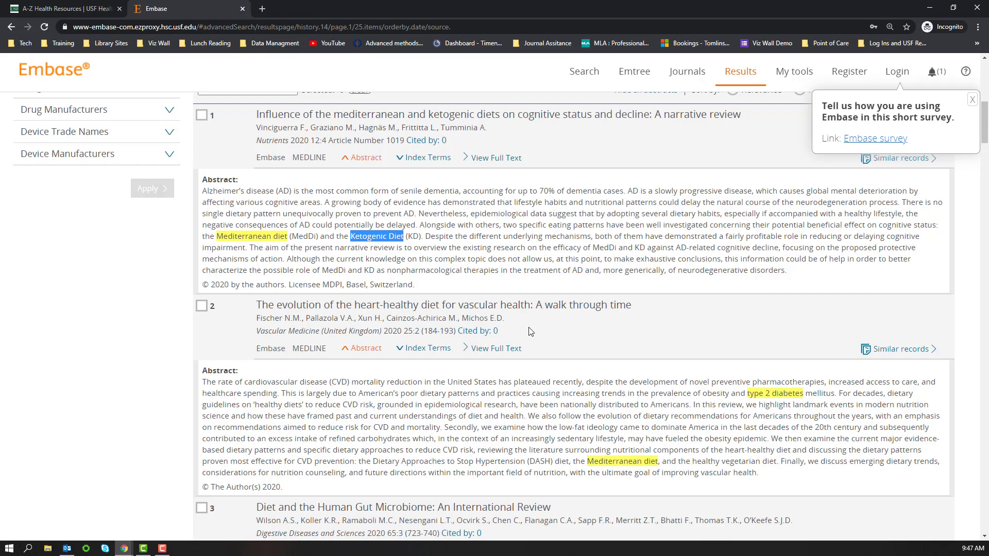
pyautogui.scroll(-7, 530, 331)
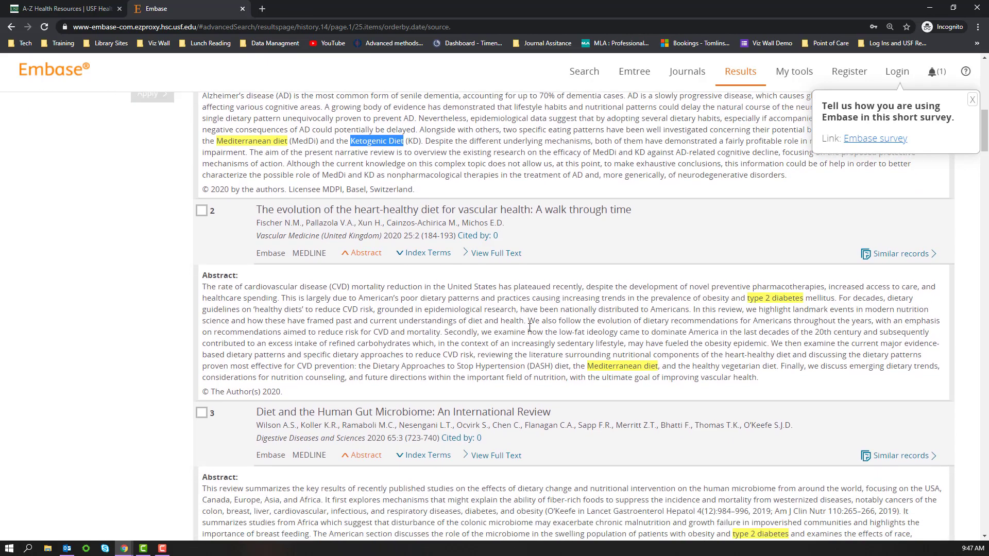
pyautogui.scroll(-6, 528, 327)
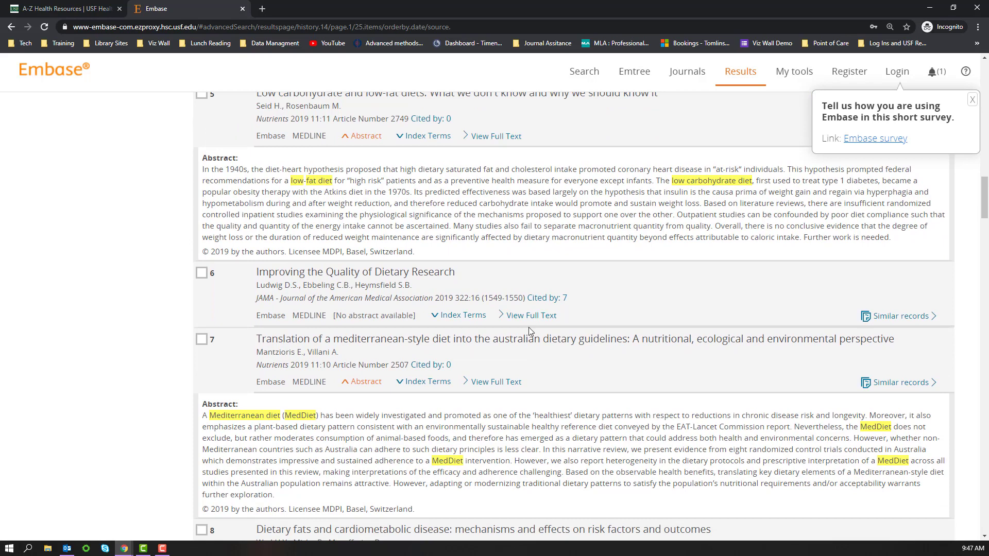
pyautogui.click(438, 136)
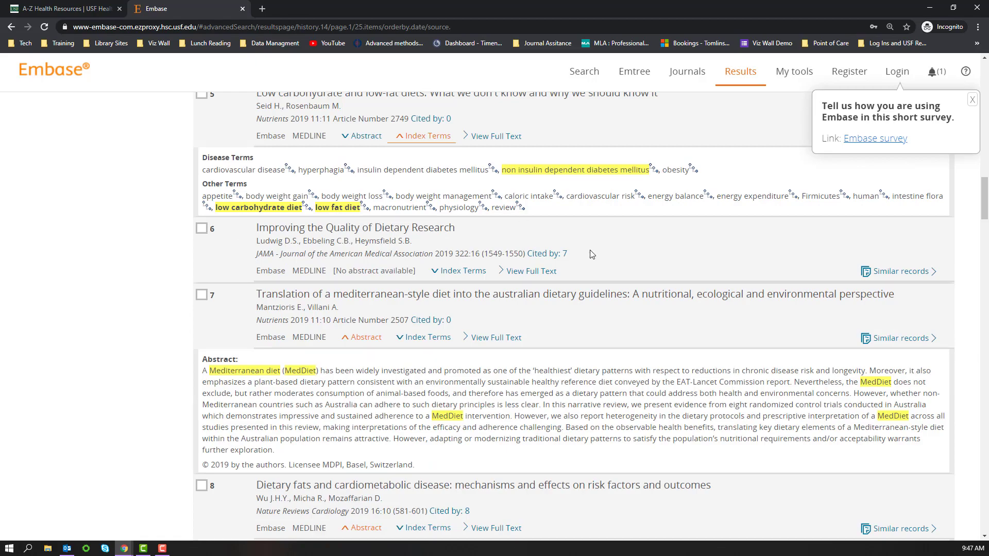
pyautogui.scroll(-2, 592, 254)
pyautogui.scroll(7, 590, 251)
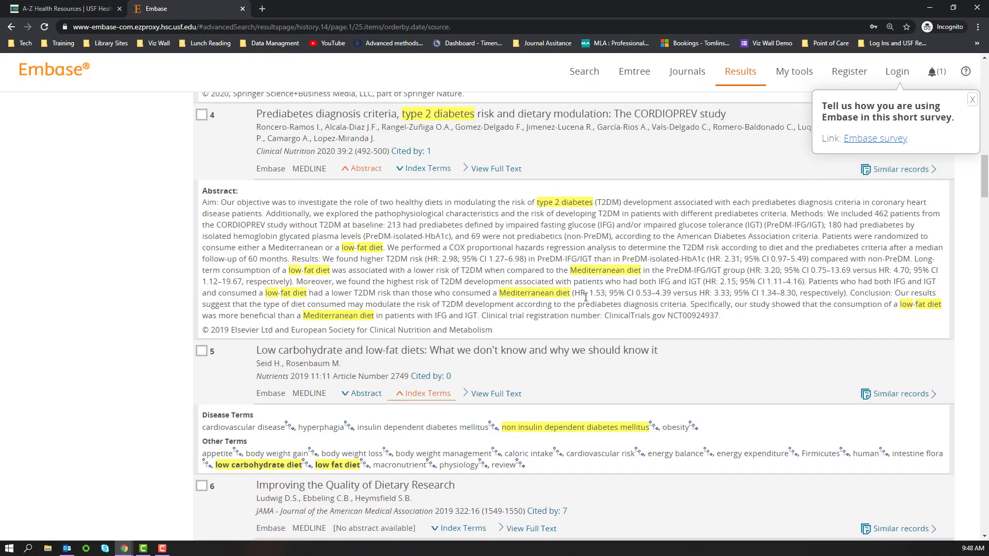
# Step: Examine the search history and the available results filters for search #14
pyautogui.scroll(15, 579, 285)
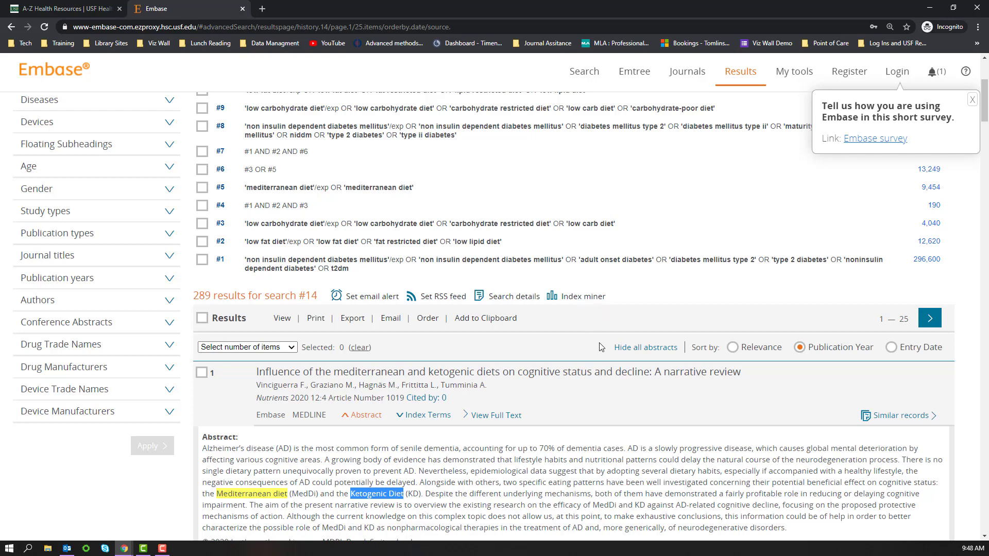
pyautogui.scroll(2, 604, 355)
pyautogui.scroll(-1, 606, 360)
pyautogui.scroll(2, 607, 359)
pyautogui.scroll(-3, 606, 358)
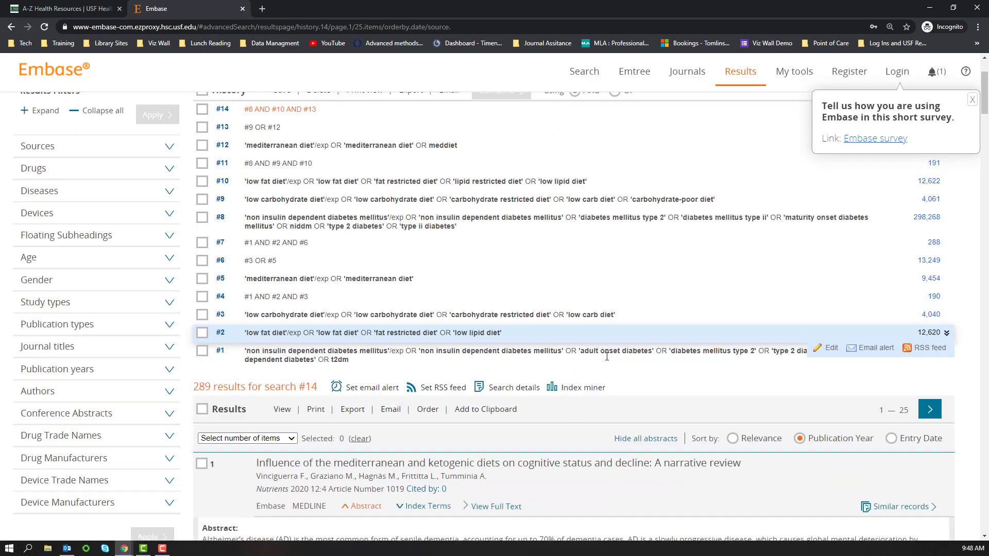
pyautogui.scroll(1, 78, 196)
pyautogui.scroll(1, 87, 217)
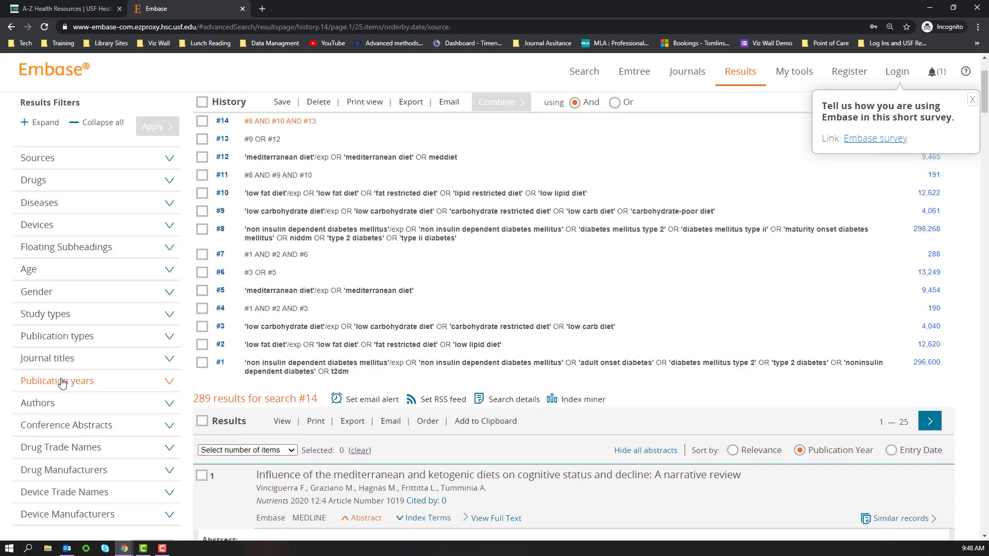
# Step: Select the first three records in the results of search #14
pyautogui.scroll(-5, 62, 384)
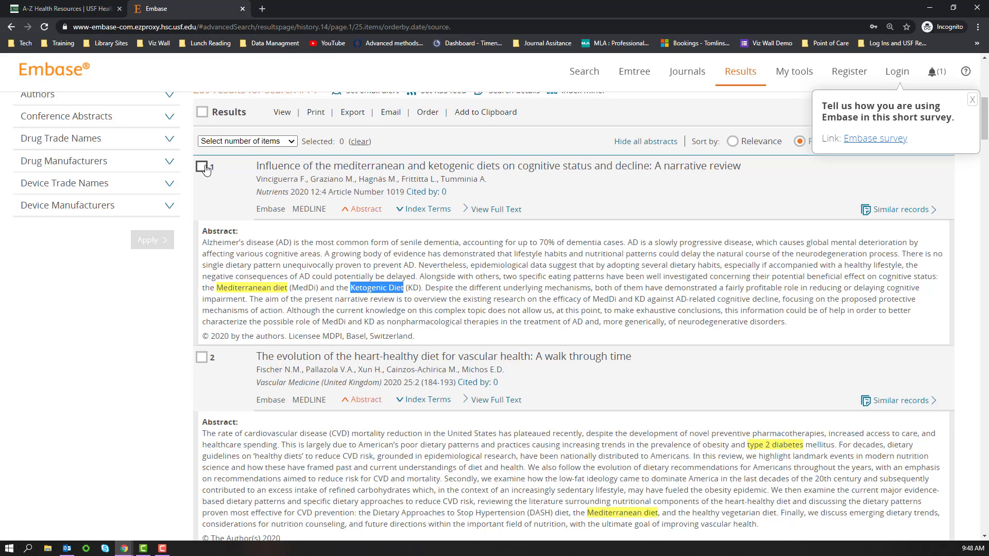
pyautogui.click(202, 167)
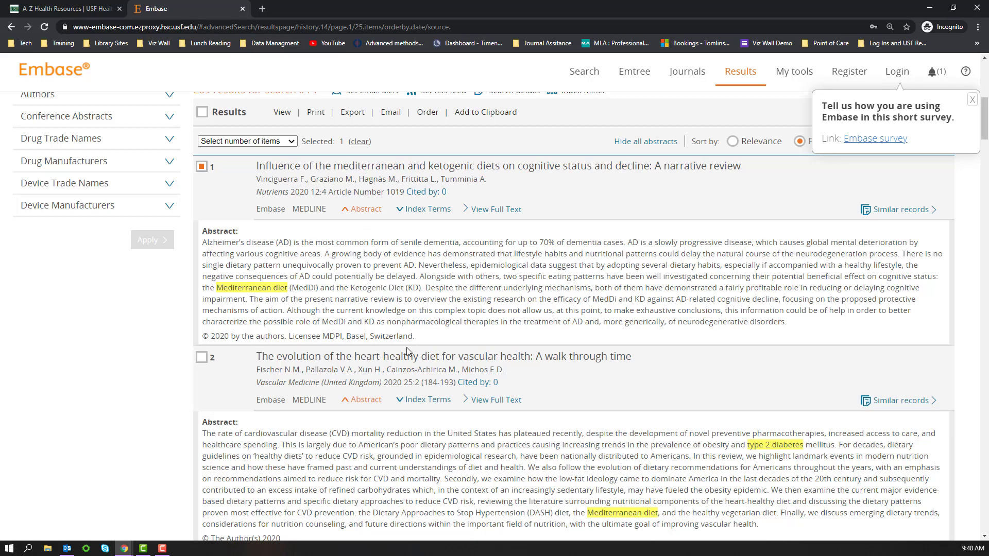
pyautogui.scroll(-4, 205, 162)
pyautogui.click(202, 155)
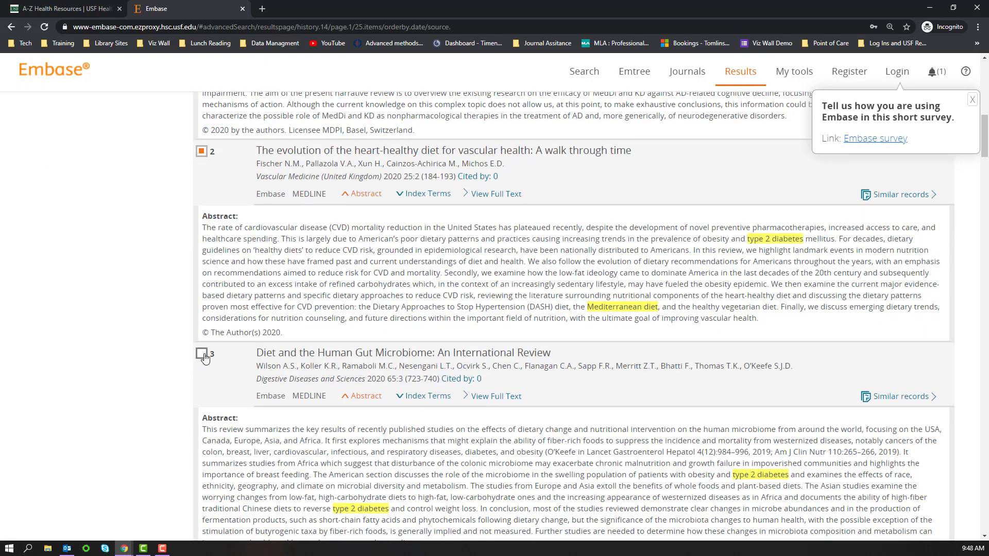
pyautogui.click(201, 354)
# Step: Show the export format and content options for the three selected records and close them without exporting
pyautogui.scroll(7, 580, 446)
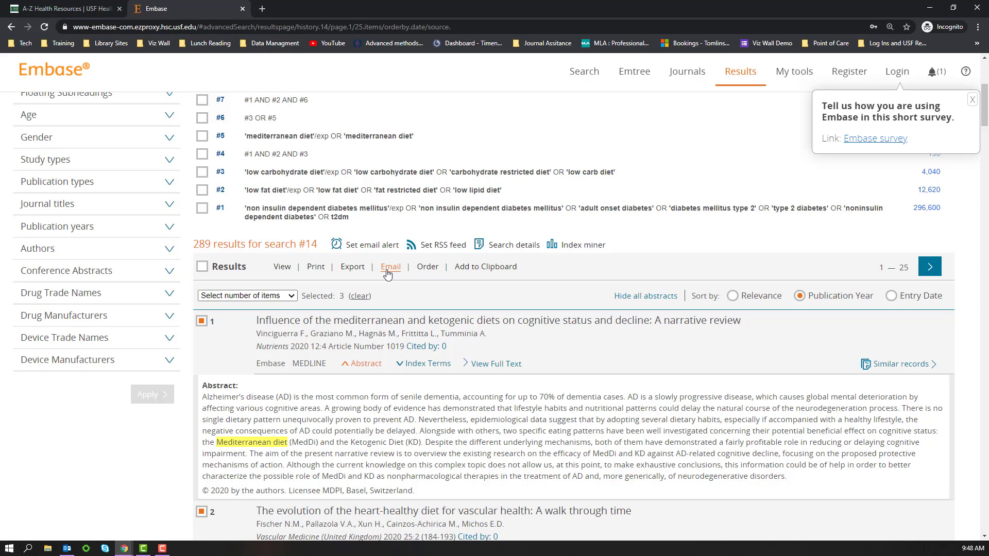
pyautogui.click(352, 269)
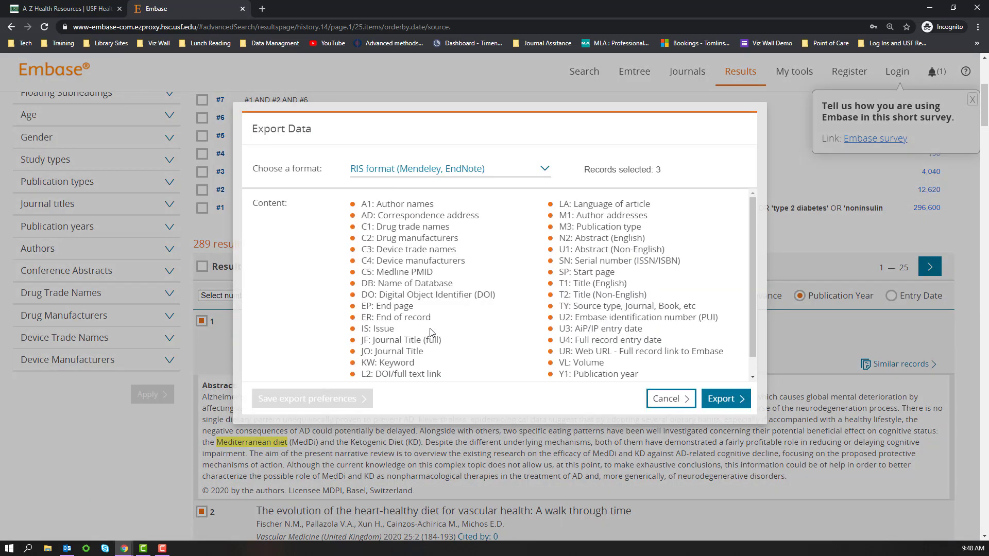
pyautogui.click(664, 401)
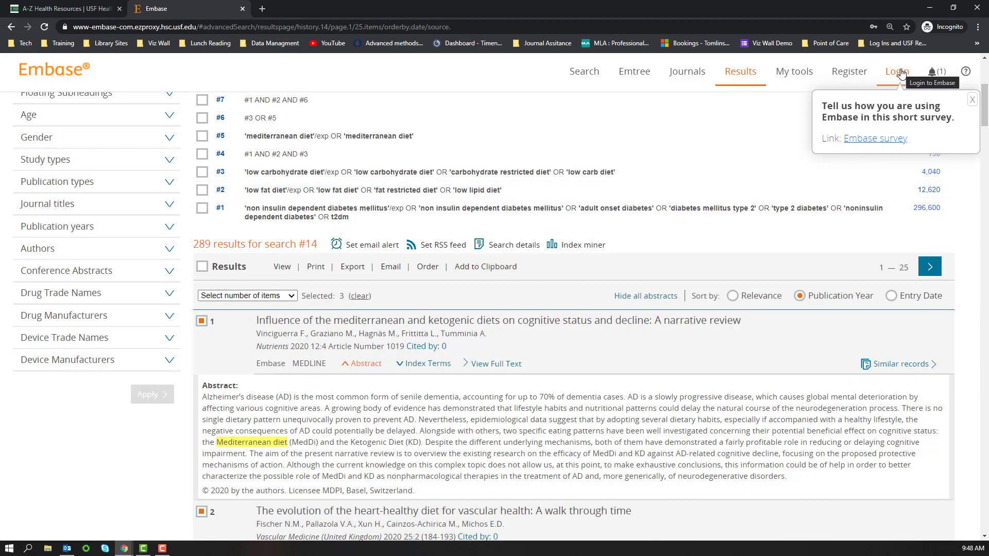
# Step: Show the search details of search #14 and select its full query text
pyautogui.click(523, 250)
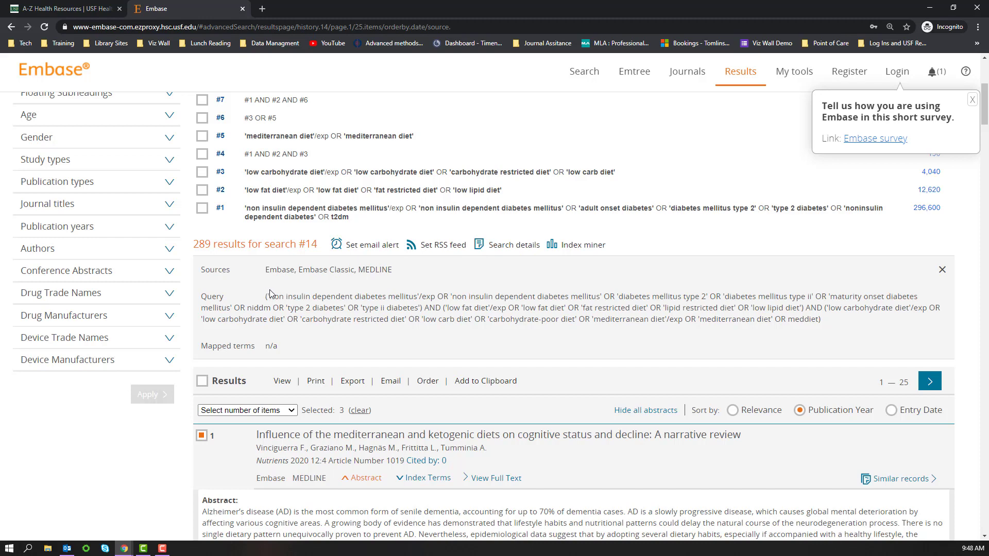
pyautogui.moveTo(268, 296)
pyautogui.mouseDown()
pyautogui.moveTo(322, 322)
pyautogui.moveTo(862, 337)
pyautogui.moveTo(844, 324)
pyautogui.moveTo(665, 308)
pyautogui.moveTo(291, 286)
pyautogui.moveTo(266, 297)
pyautogui.mouseUp()
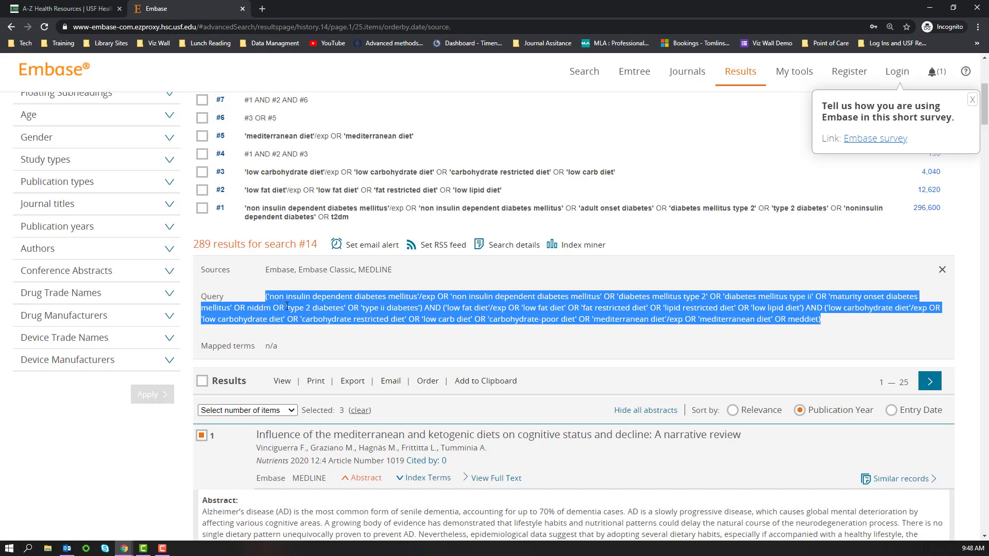